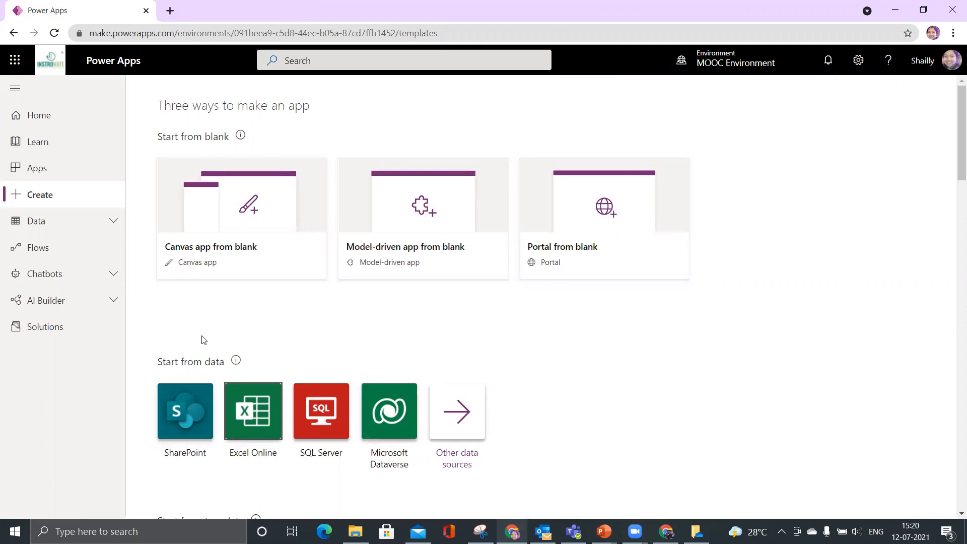
- Start creating a new app from Excel Online data
scroll(376, 417, "down", 4)
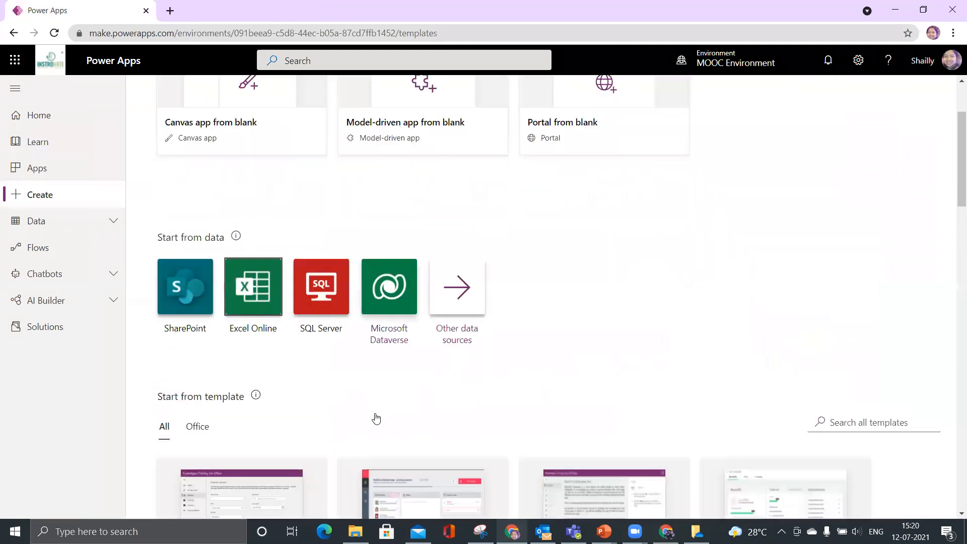
scroll(253, 385, "down", 1)
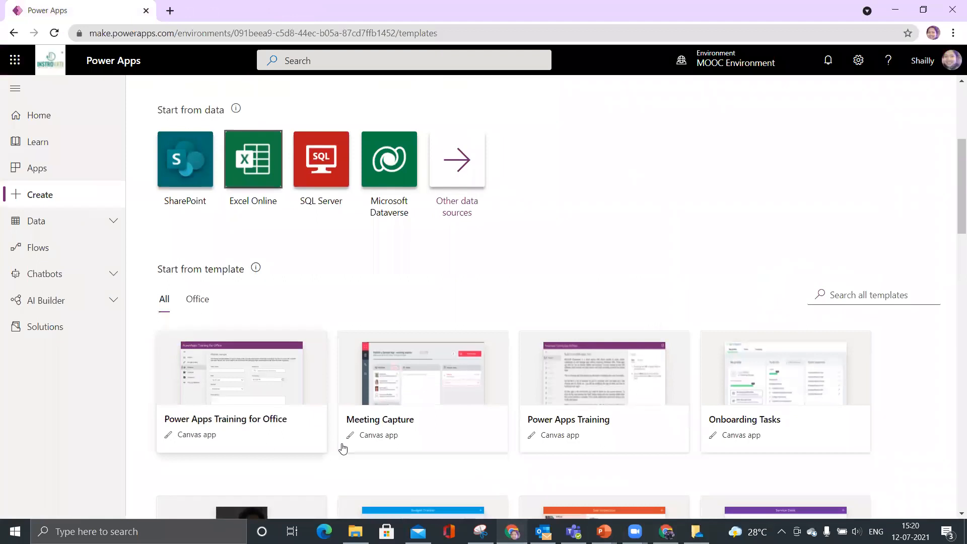
scroll(512, 335, "up", 1)
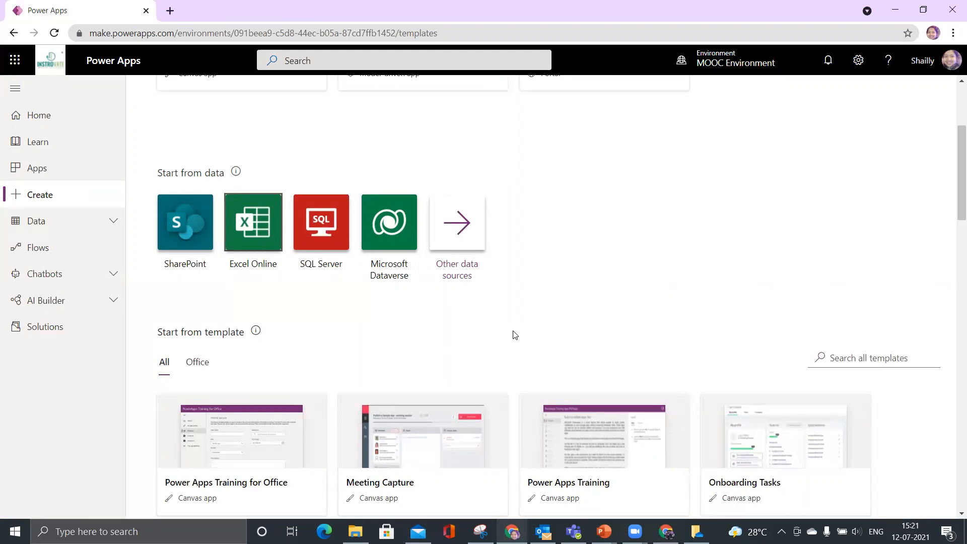
left_click(263, 241)
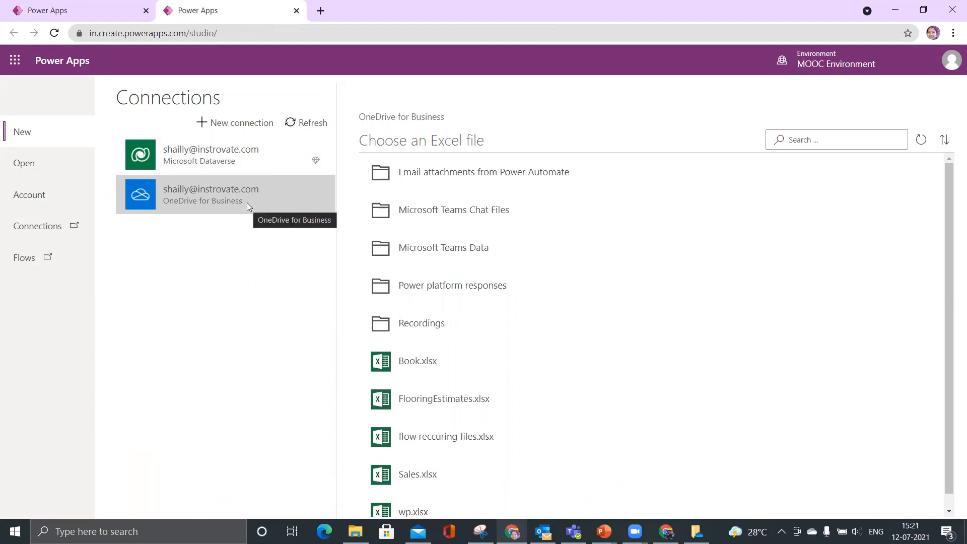
- Review the connectors available for a new connection, view the OneDrive for Business one, and return to the existing connections
left_click(247, 126)
left_click_drag(328, 240, 352, 395)
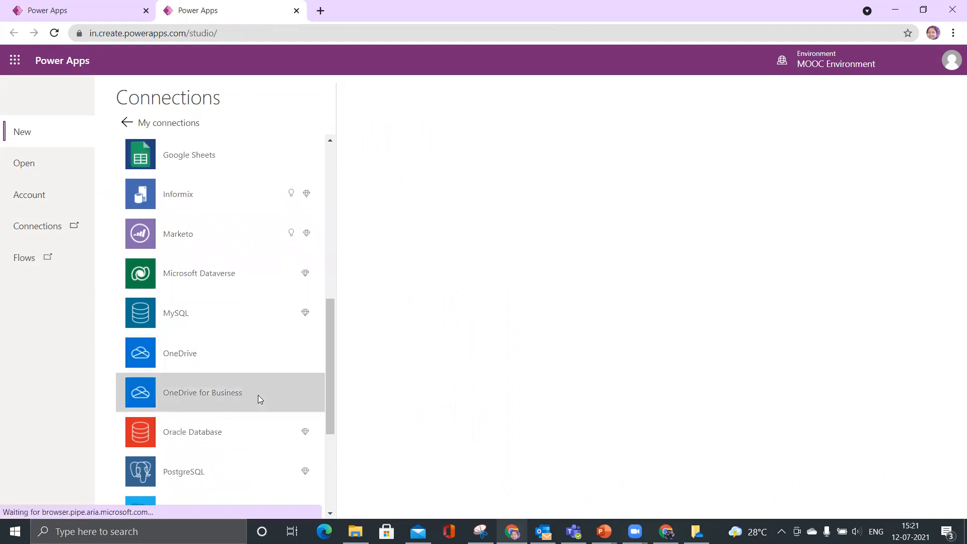
left_click(257, 395)
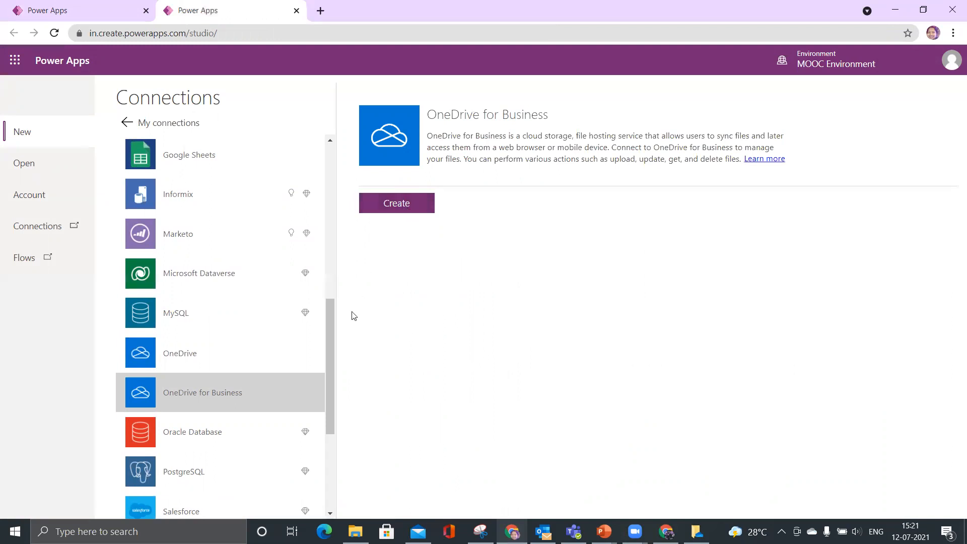
left_click_drag(330, 370, 354, 184)
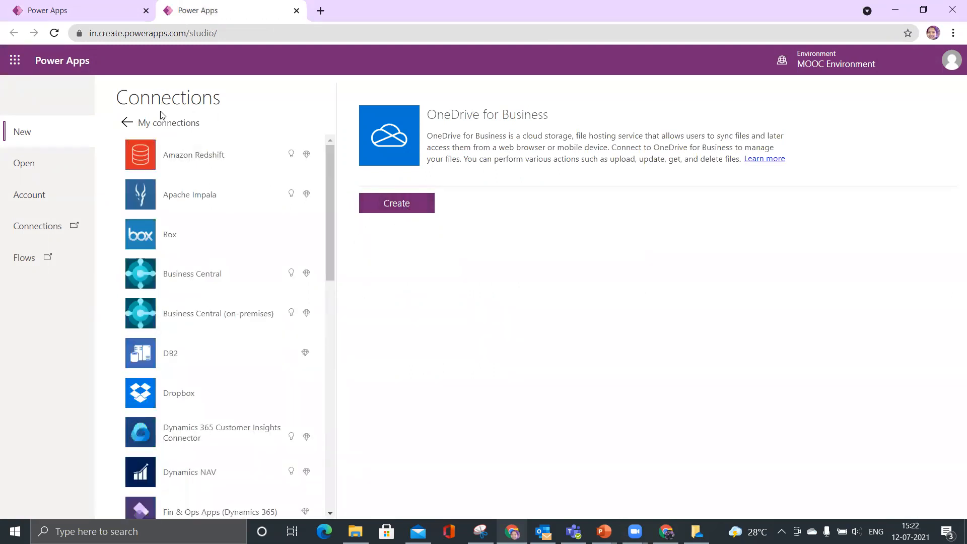
left_click(186, 123)
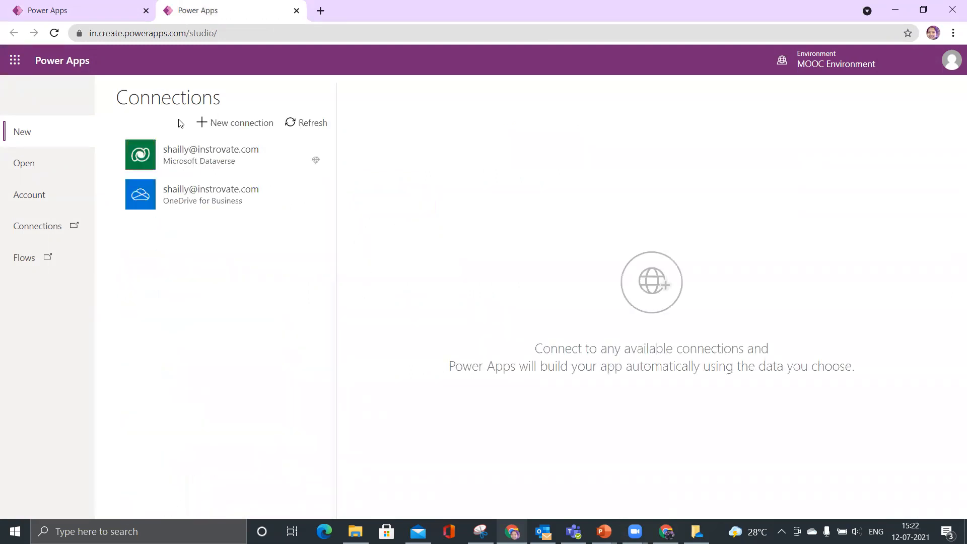
- Generate the app from the FlooringEstimates table in FlooringEstimates.xlsx on OneDrive for Business and skip the welcome message
left_click(220, 191)
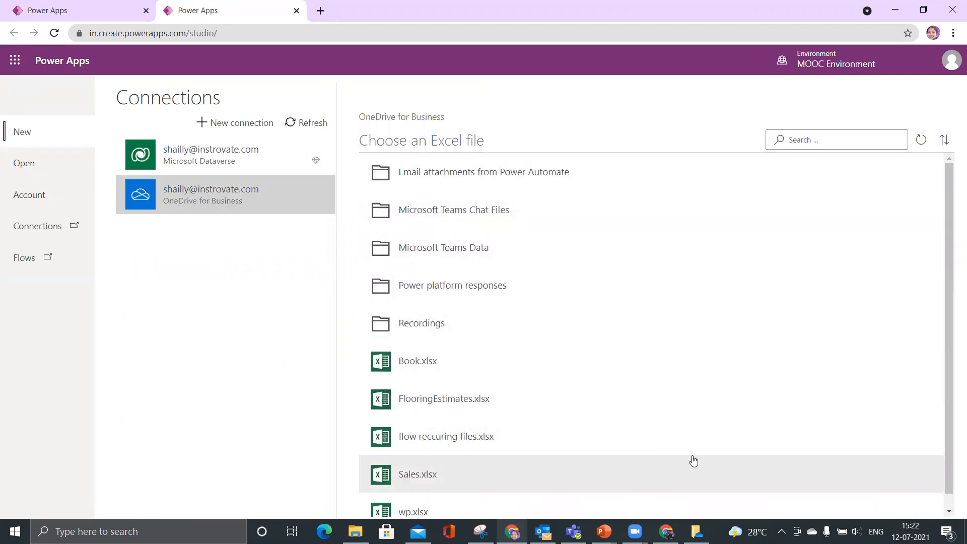
left_click(447, 402)
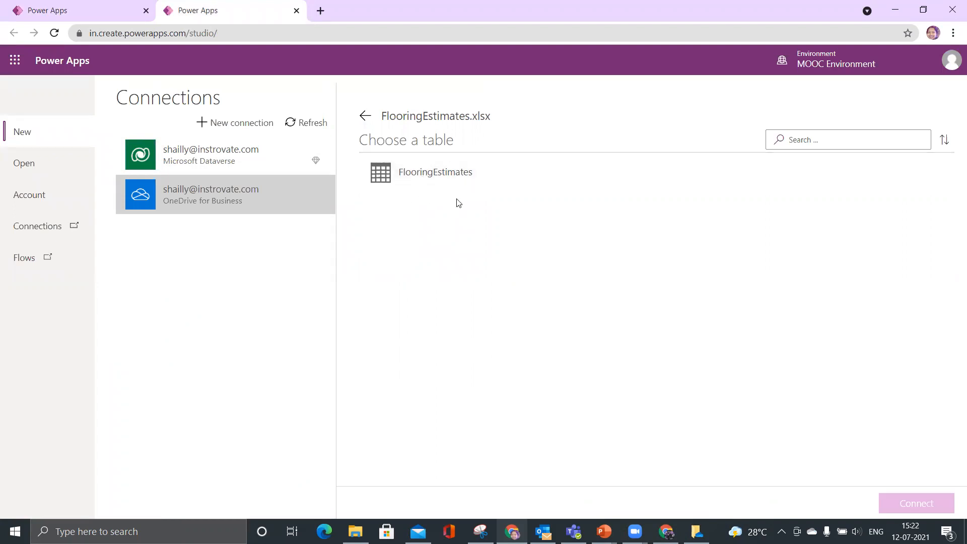
left_click(422, 178)
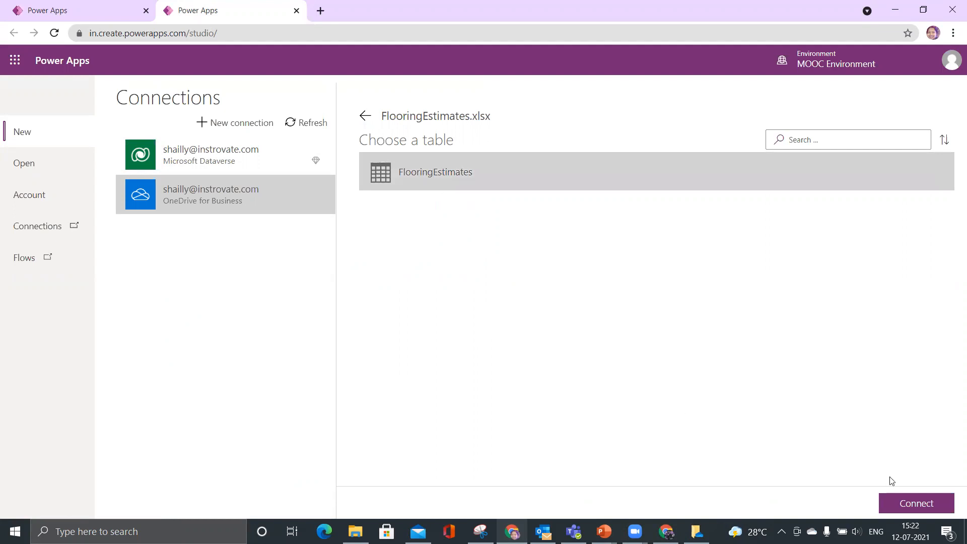
left_click(920, 503)
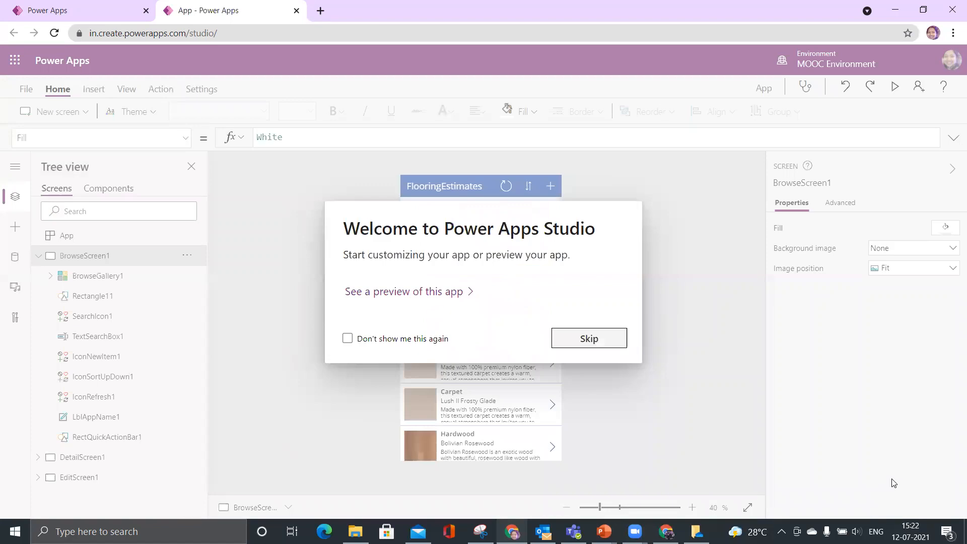
left_click(576, 338)
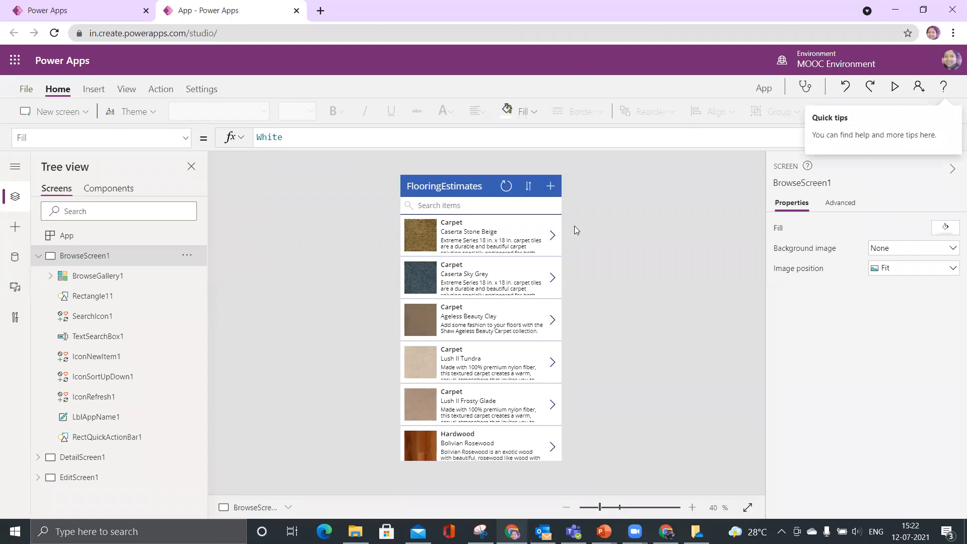
- Preview the app and view the Caserta Stone Beige record's detail and edit screens, leaving without changes
left_click(894, 87)
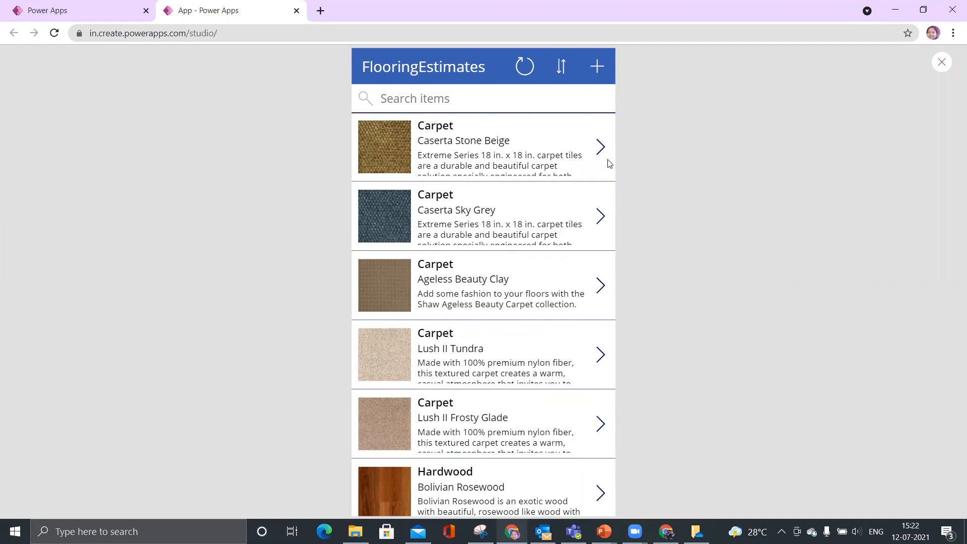
left_click(602, 147)
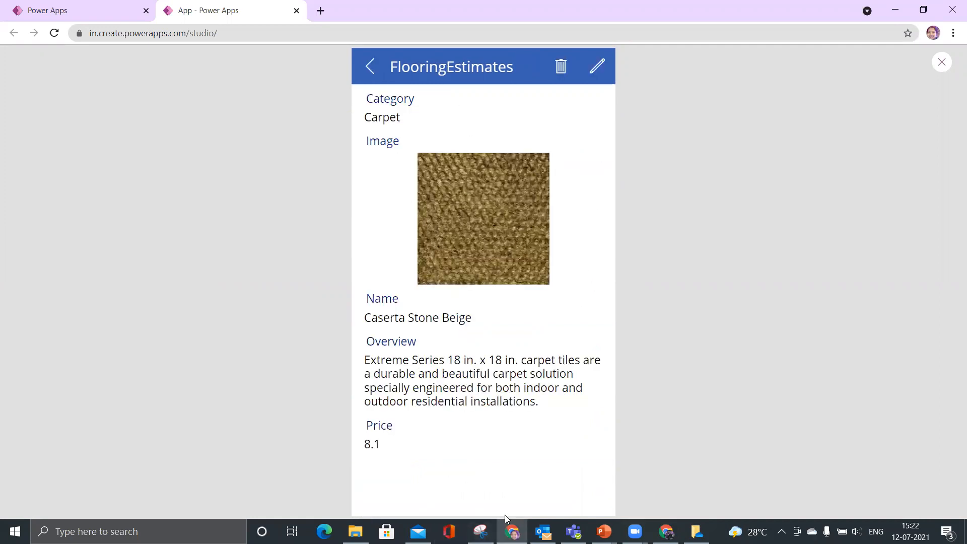
left_click(598, 64)
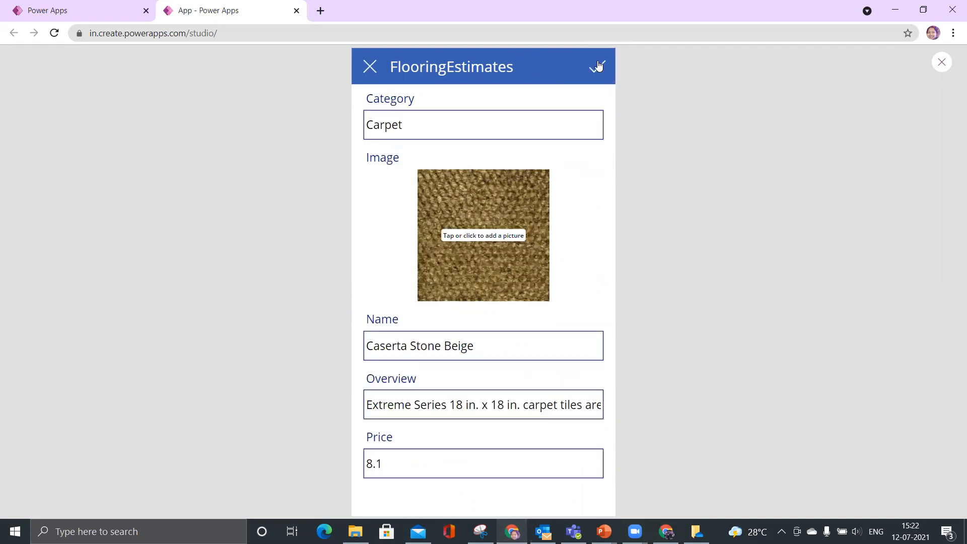
left_click(368, 68)
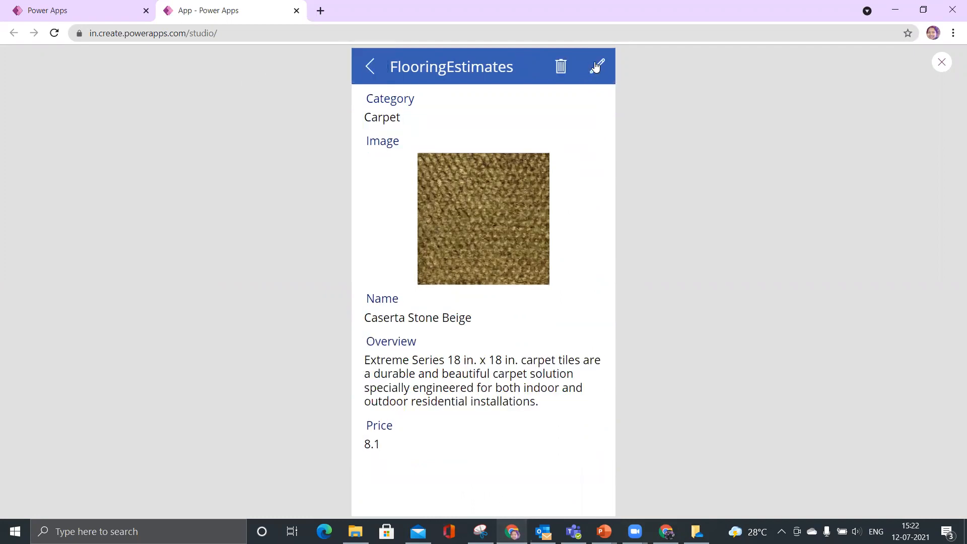
left_click(371, 66)
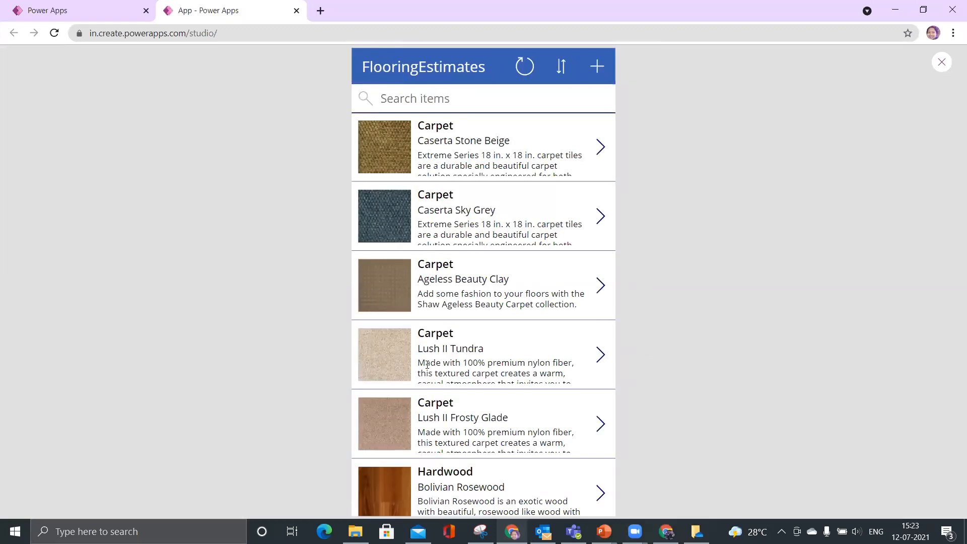
- Search the previewed app's items for "carpet", and close the preview and its tip message
left_click(419, 99)
type("c")
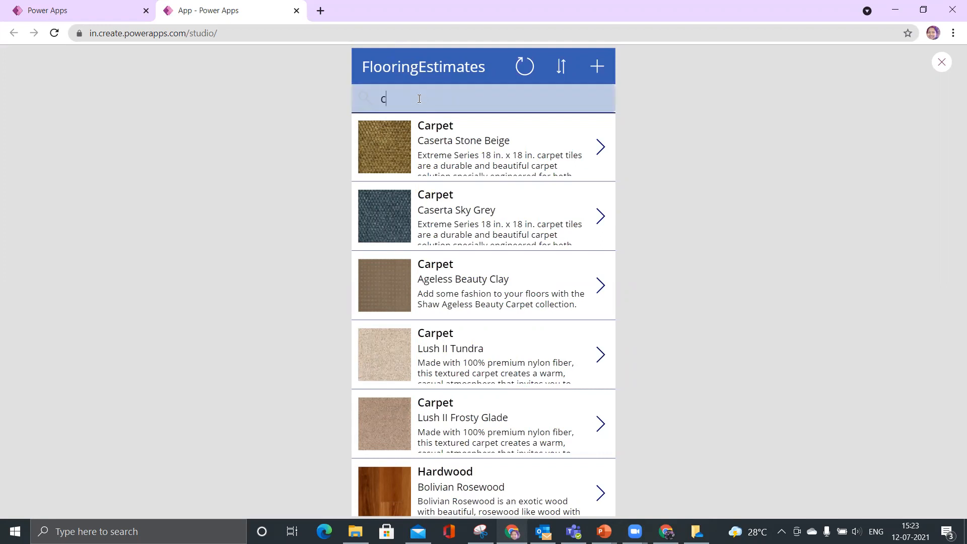
type("arp")
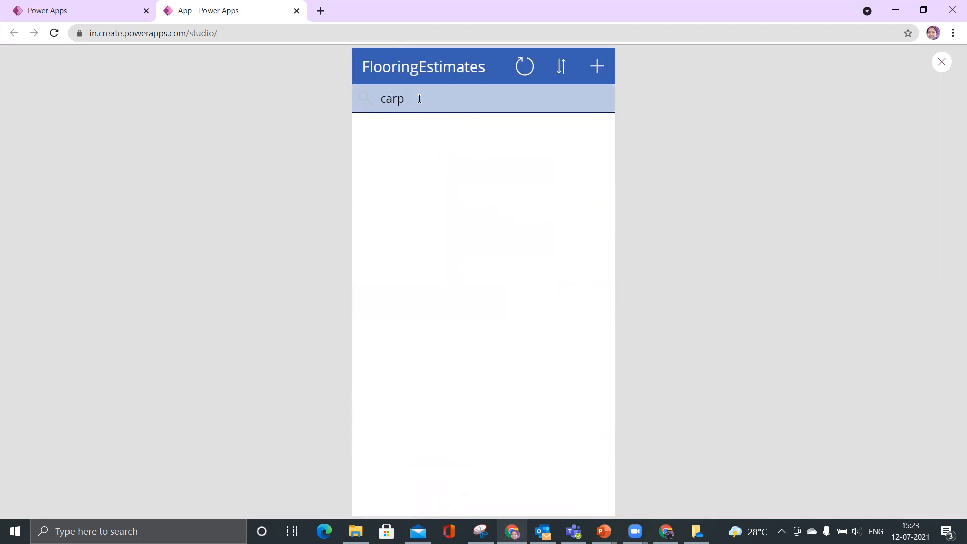
type("et")
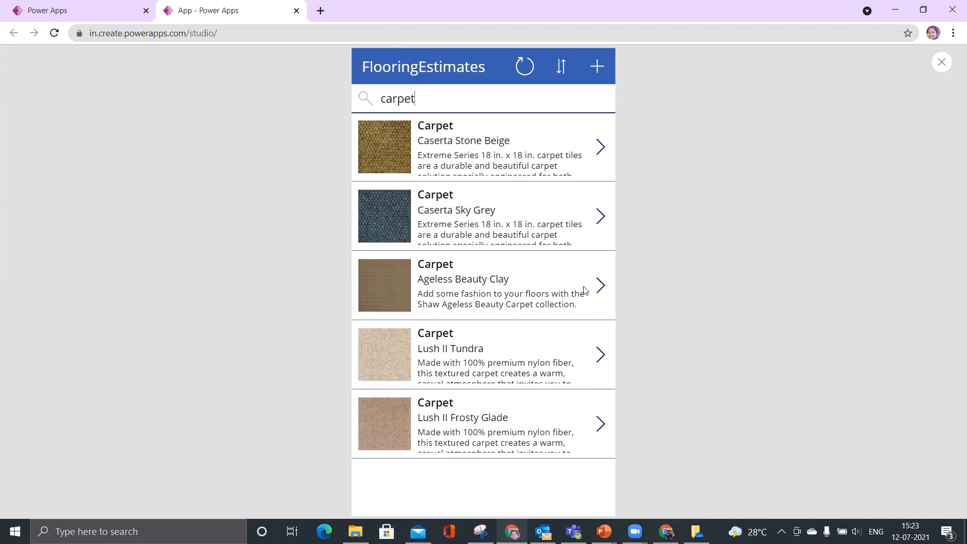
left_click(942, 63)
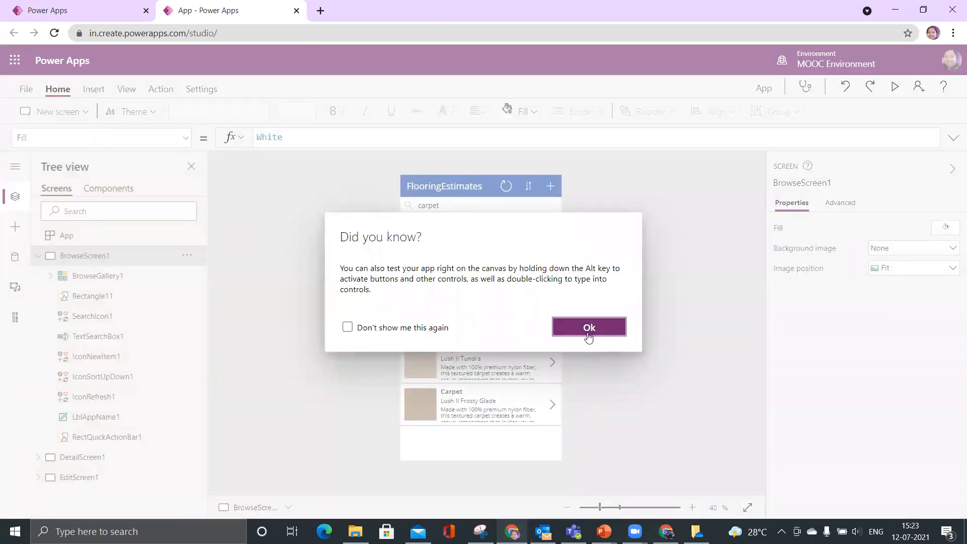
left_click(589, 328)
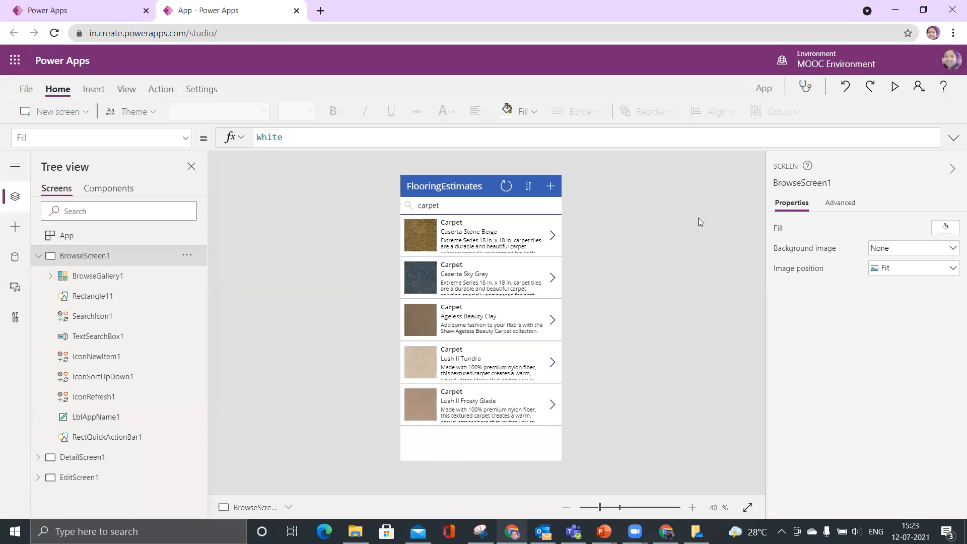
- Examine the save options and the gallery, form, media, chart and icon controls that can be inserted into the app
left_click(26, 89)
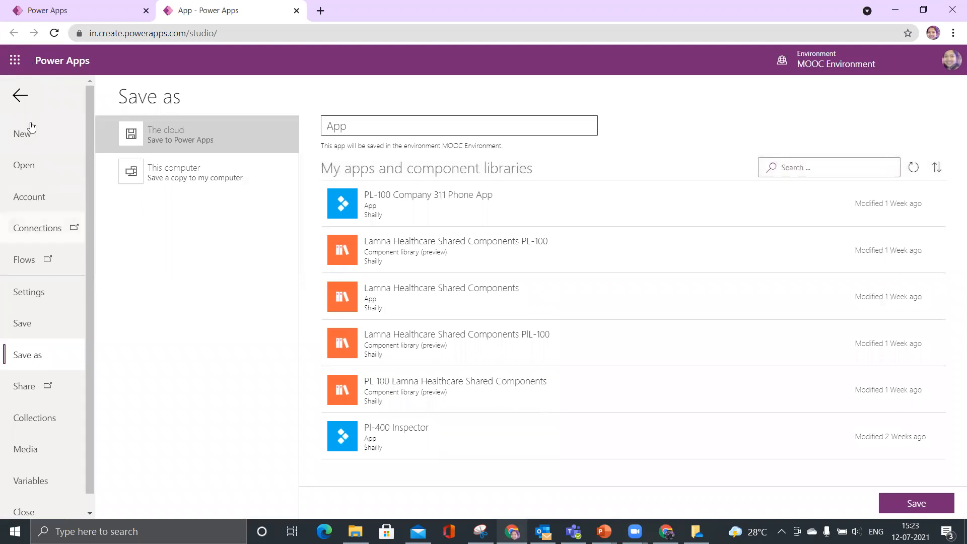
left_click(21, 96)
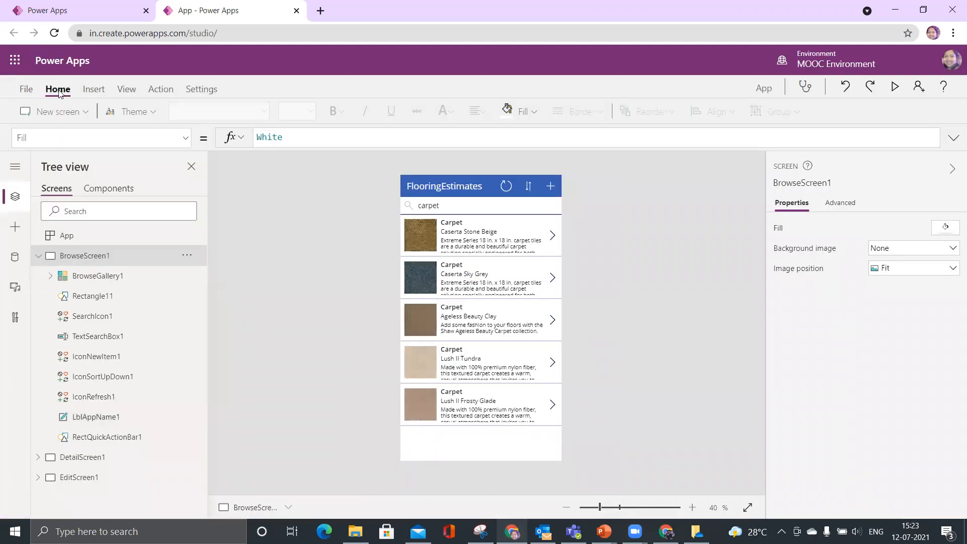
left_click(93, 89)
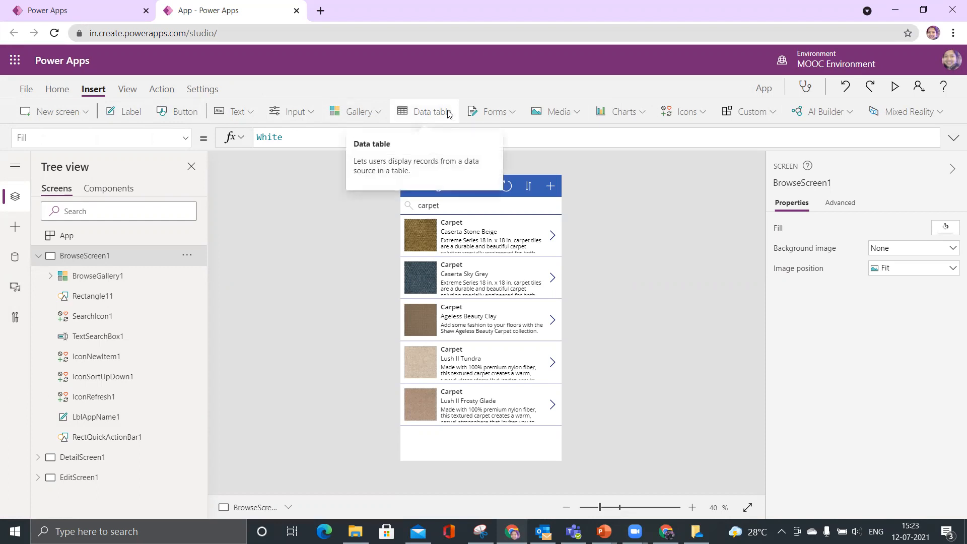
left_click(371, 114)
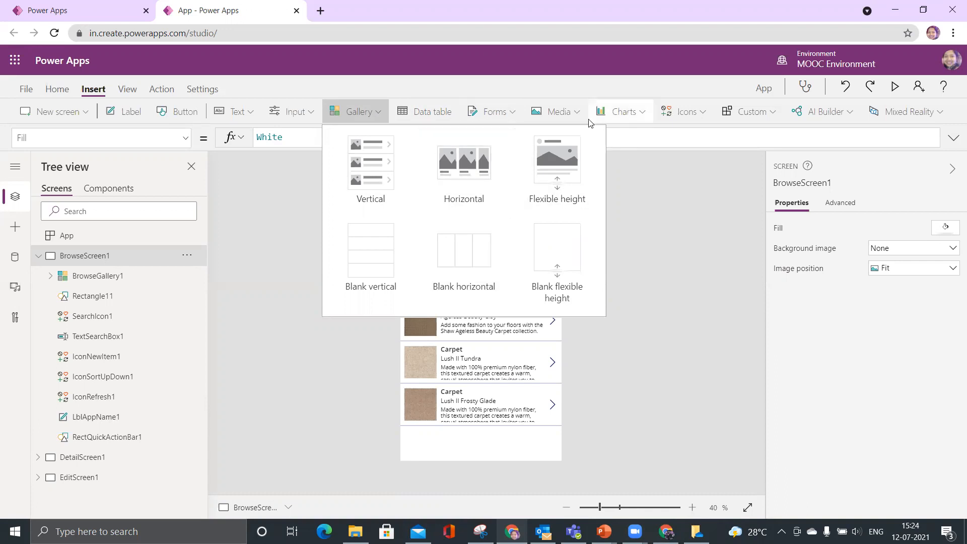
left_click(542, 109)
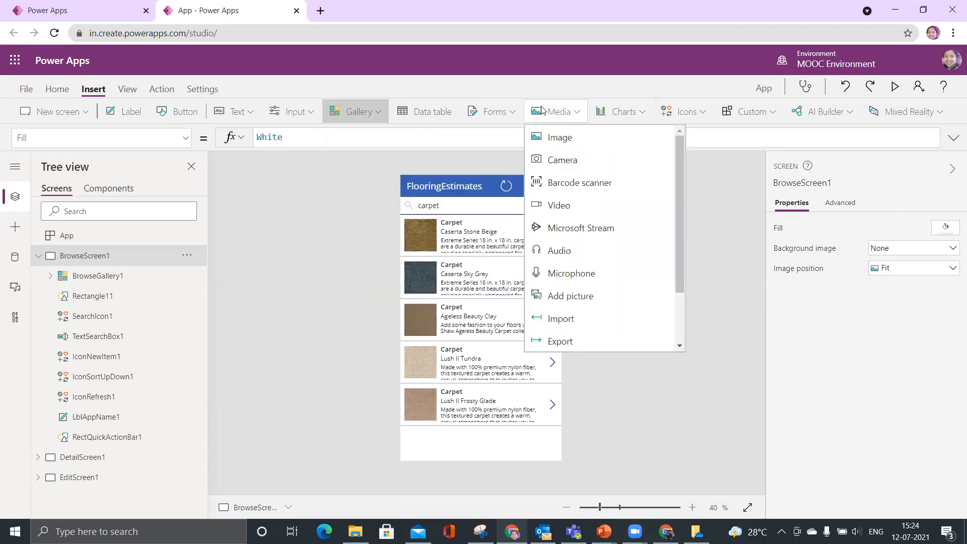
left_click(512, 113)
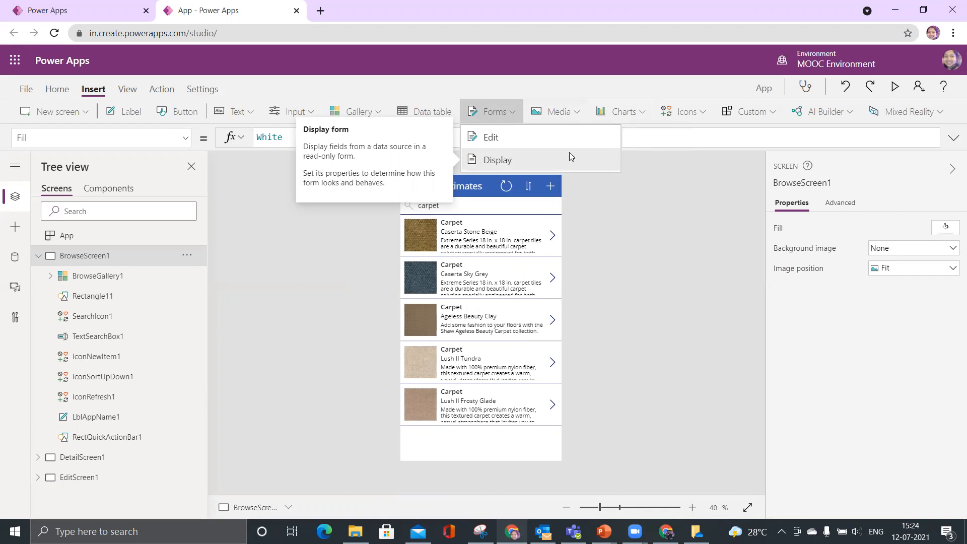
left_click(571, 111)
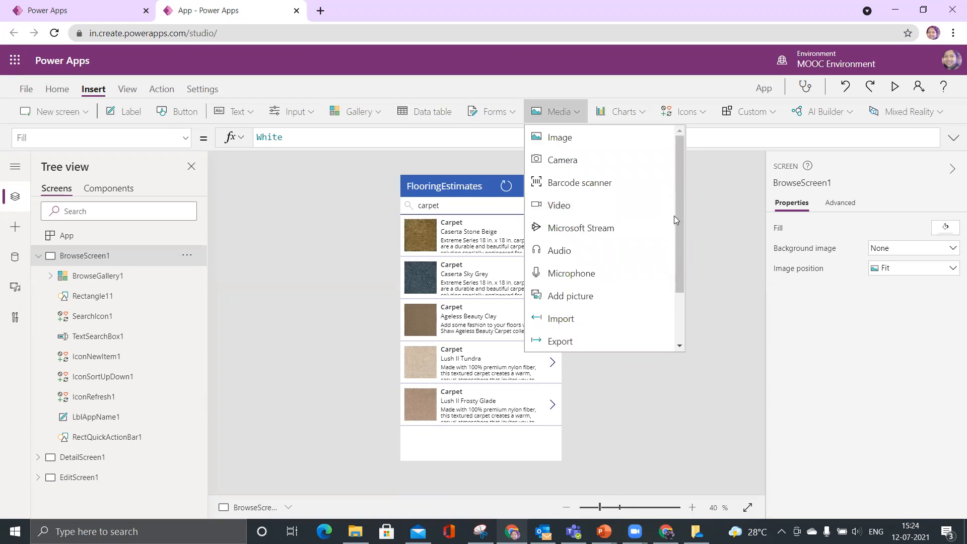
left_click(645, 115)
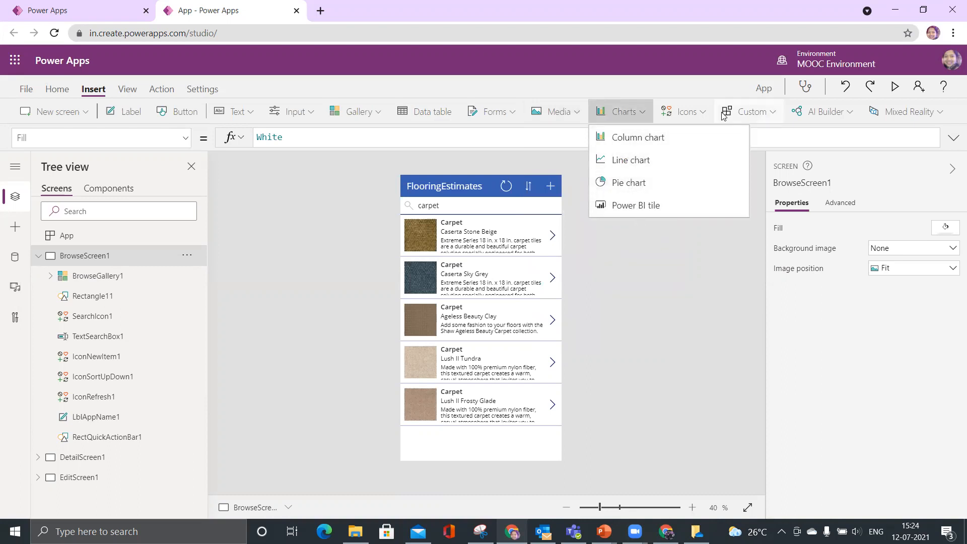
left_click(686, 111)
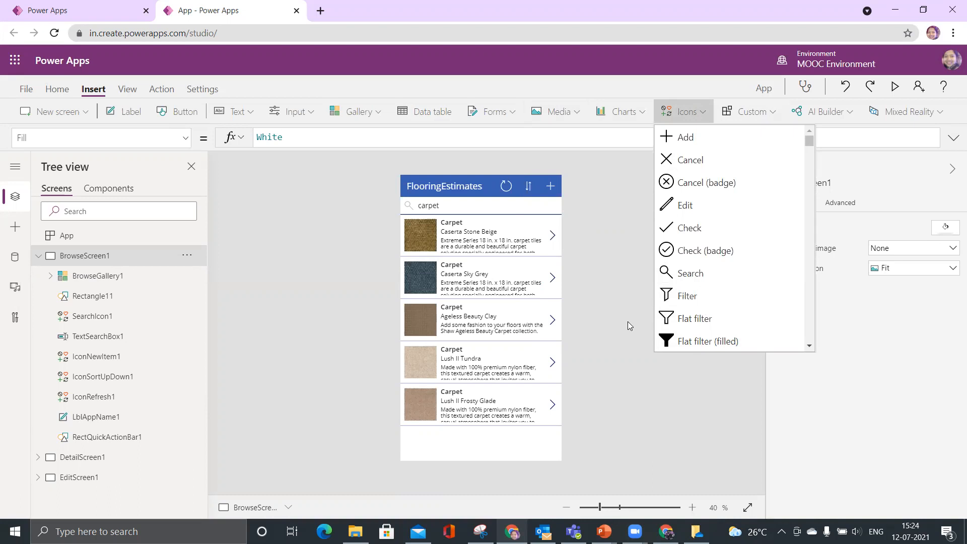
left_click(594, 230)
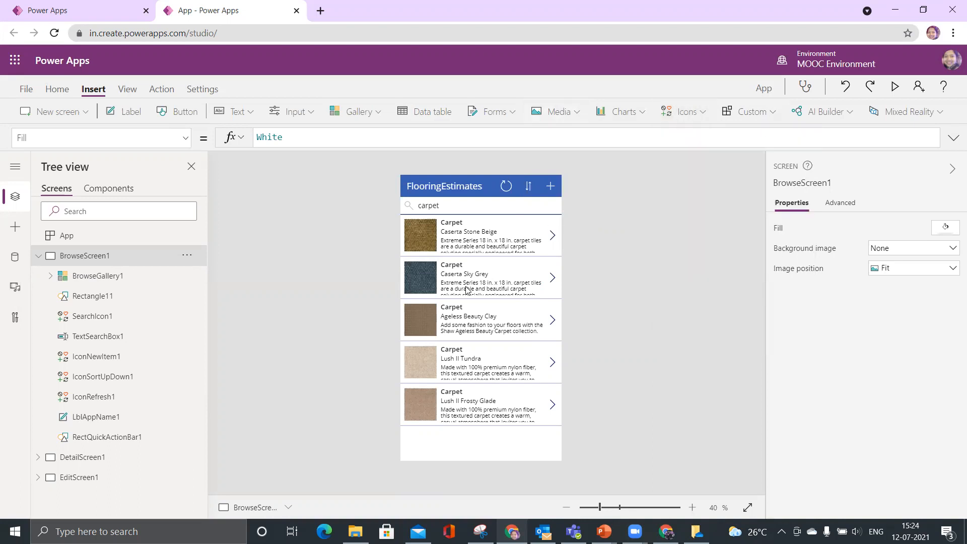
- Inspect the formula and properties of the name label in the first gallery item, and reselect BrowseScreen1
left_click(474, 231)
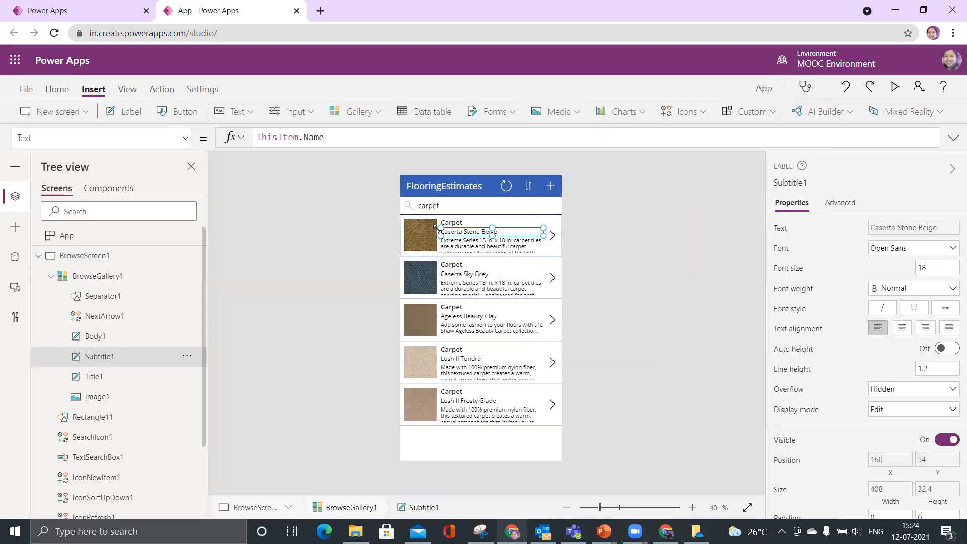
left_click(86, 256)
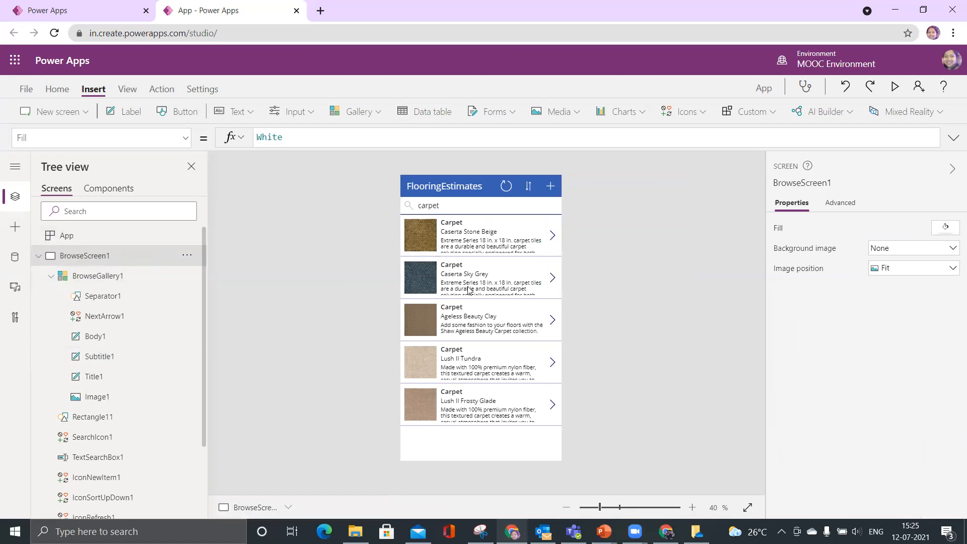
- Inspect the formulas and properties of BrowseGallery1, its separator and its next arrow on BrowseScreen1
left_click(490, 241)
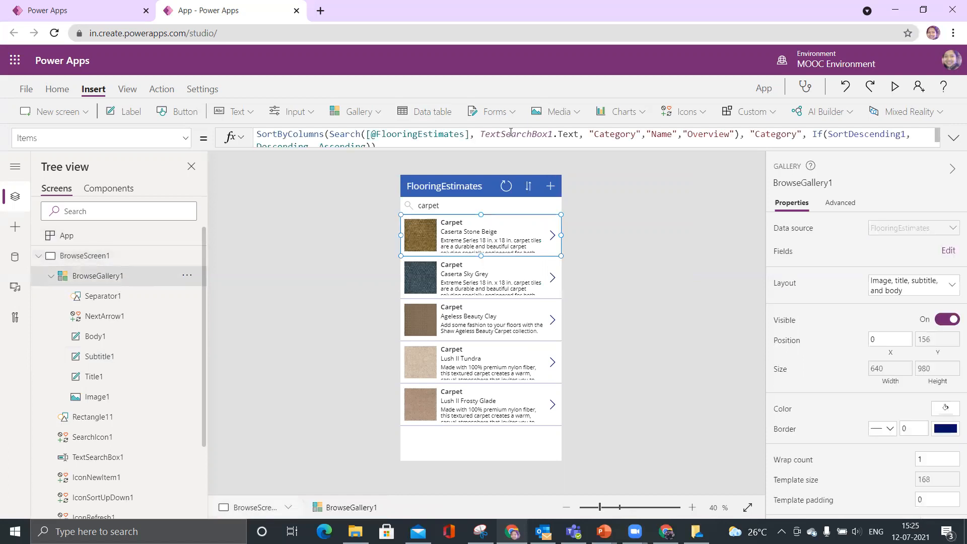
left_click(122, 255)
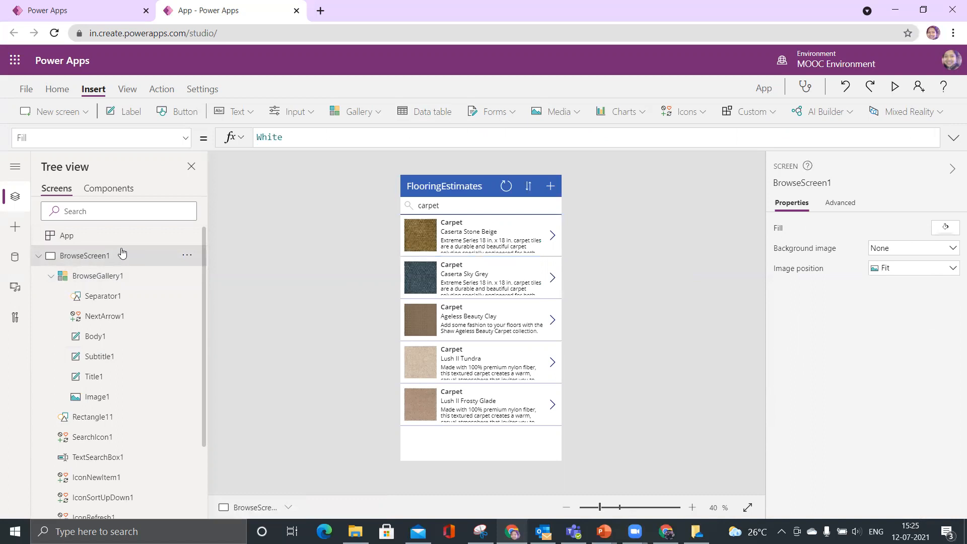
left_click(102, 279)
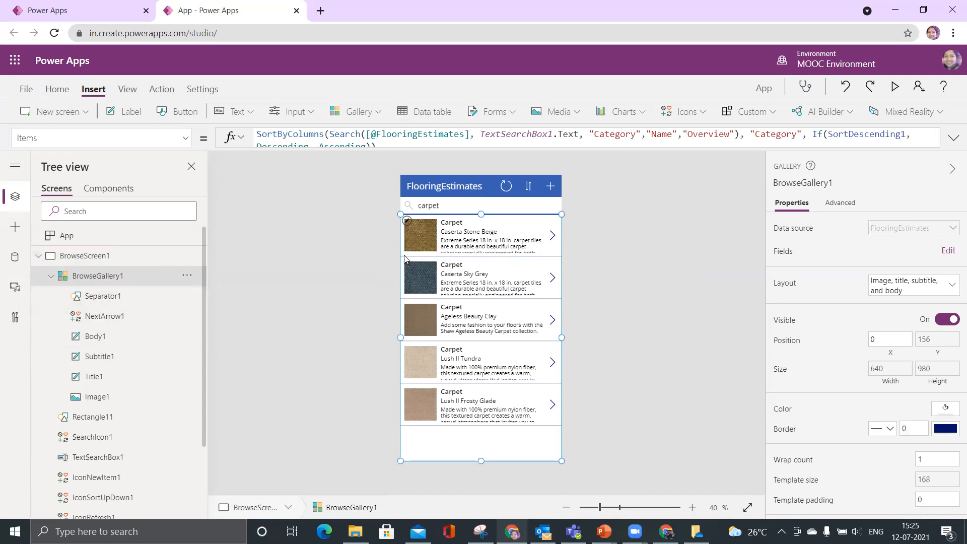
left_click(105, 296)
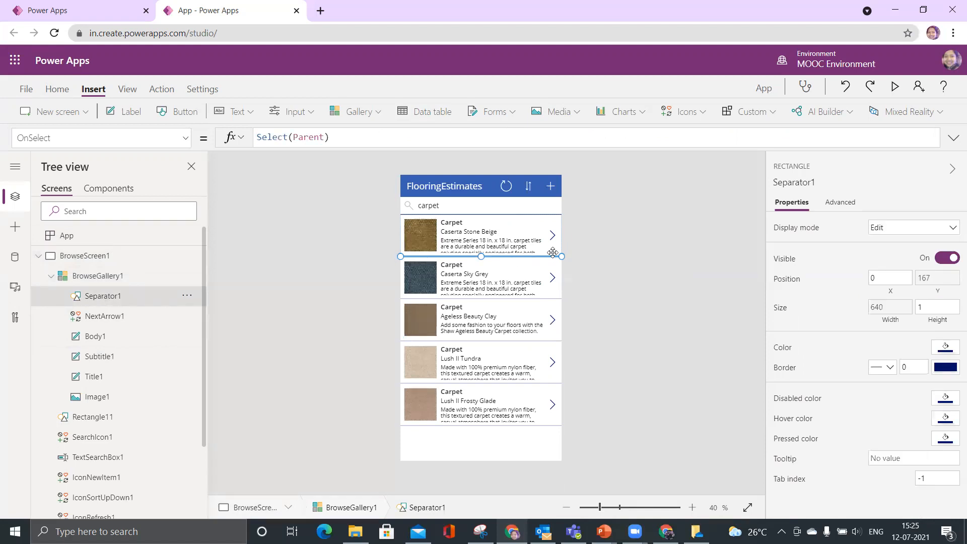
left_click(105, 315)
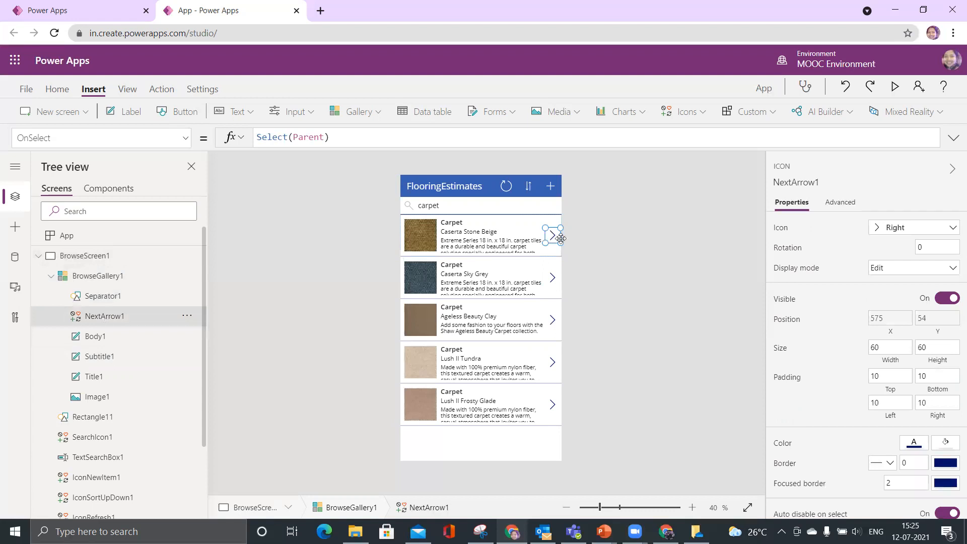
- Make the Body1 overview label in the gallery's first item slightly taller by extending its lower edge
left_click(92, 341)
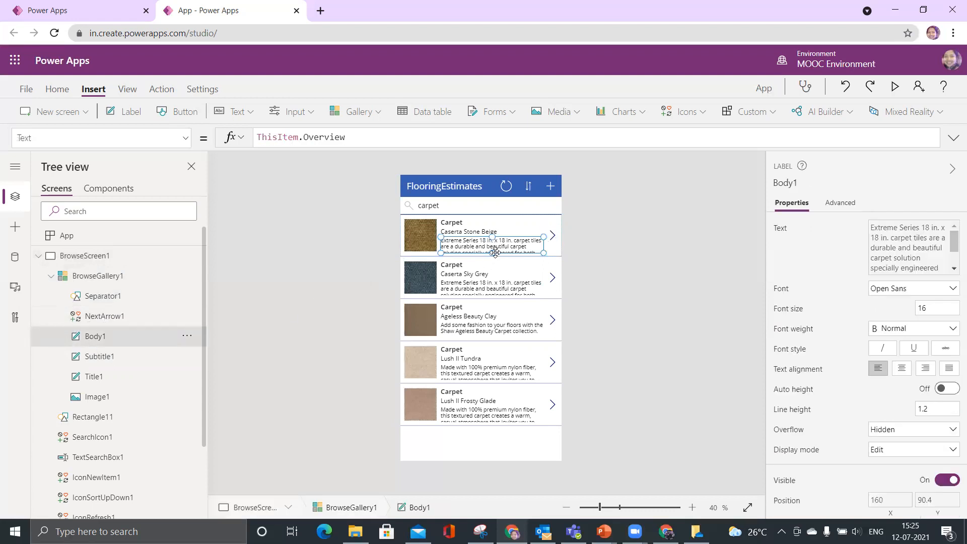
left_click_drag(493, 253, 493, 257)
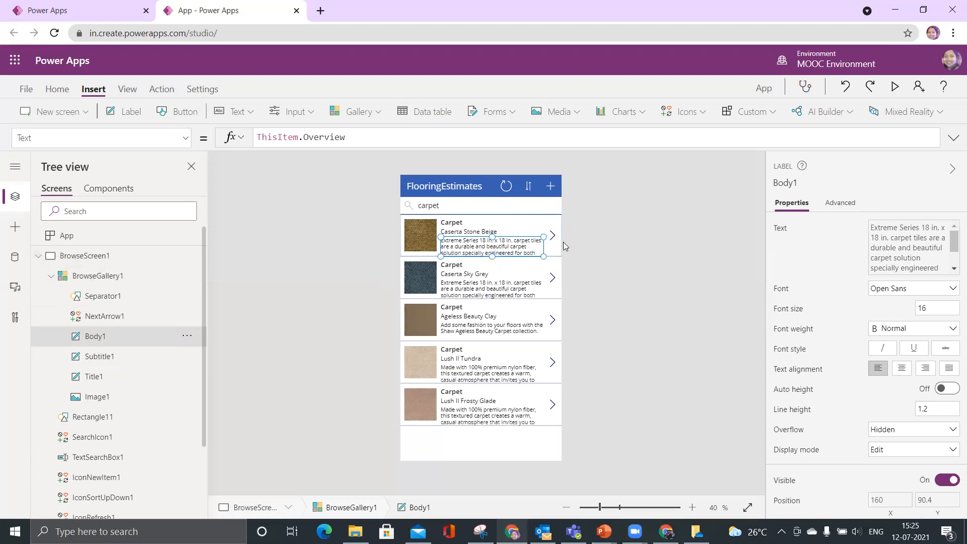
- Inspect which data fields the gallery's Subtitle1, Title1, Image1 and Body1 controls are bound to
left_click(119, 359)
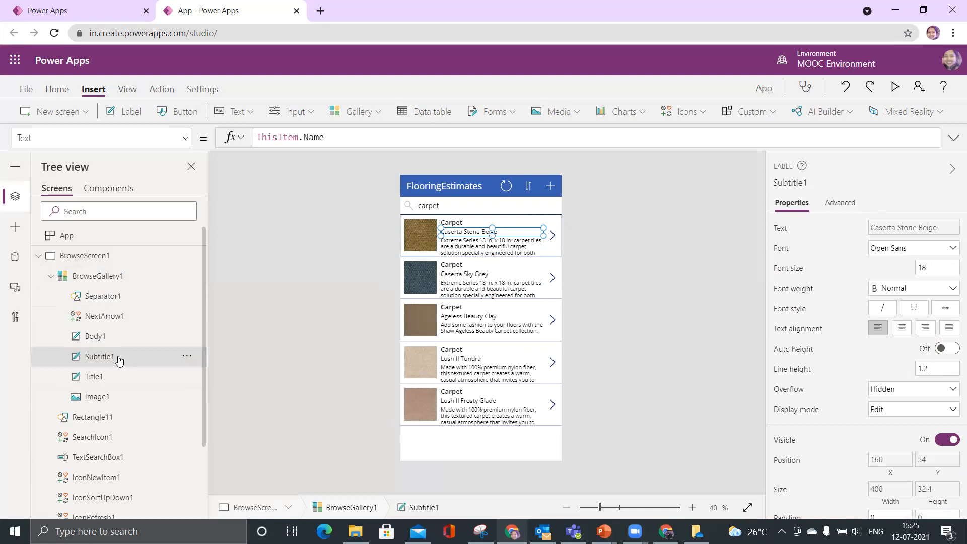
left_click(92, 379)
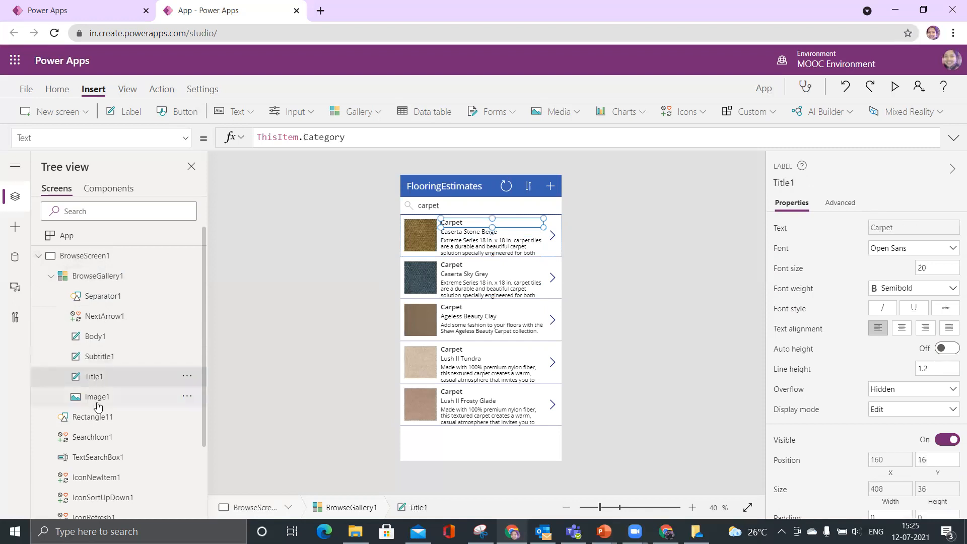
left_click(98, 406)
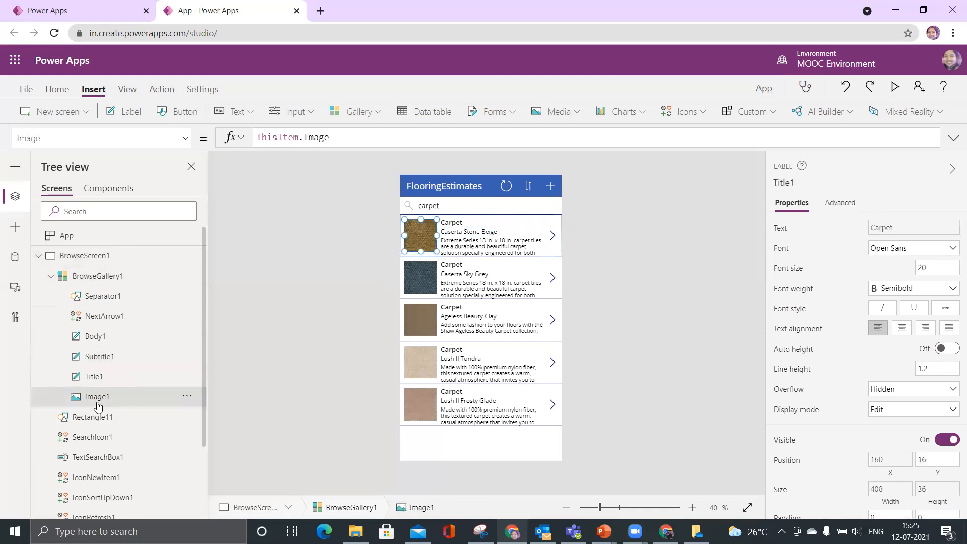
left_click(95, 377)
left_click(99, 357)
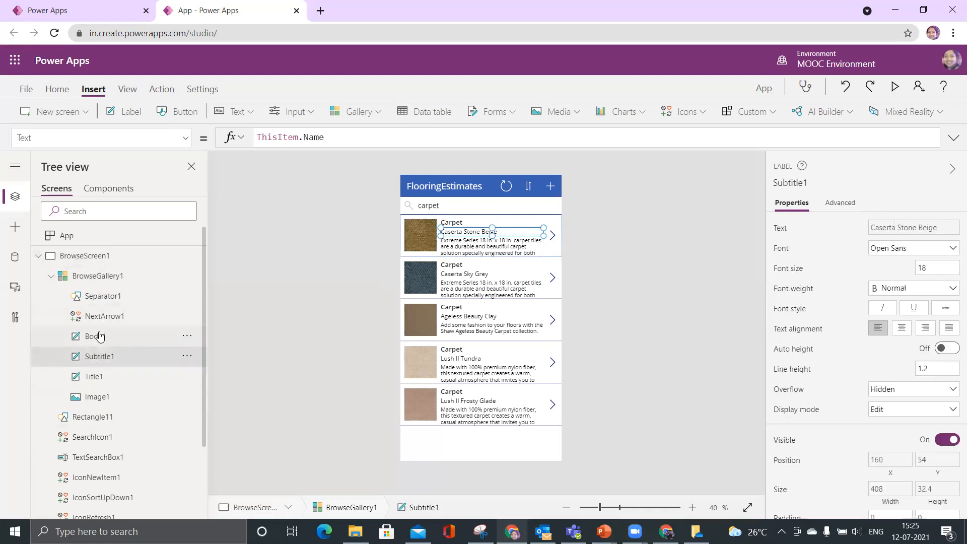
left_click(99, 336)
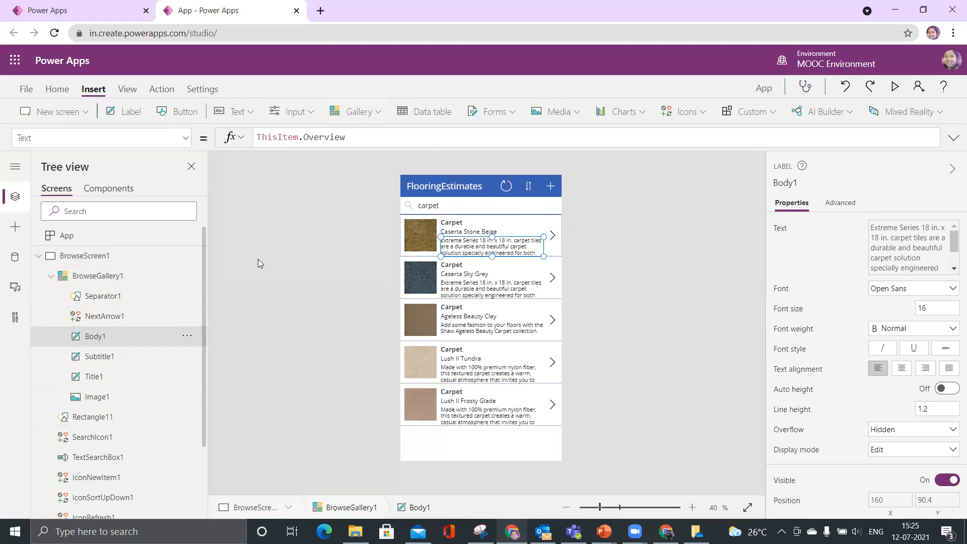
- Examine DetailScreen1 with its DetailForm1, the Category card and the edit icon's OnSelect formula
scroll(102, 406, "down", 1)
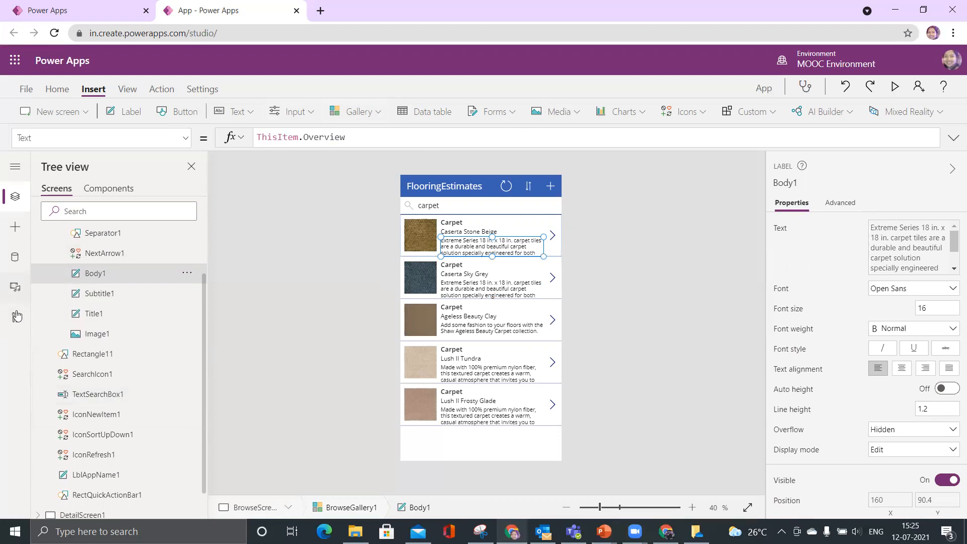
scroll(81, 335, "down", 1)
left_click(97, 483)
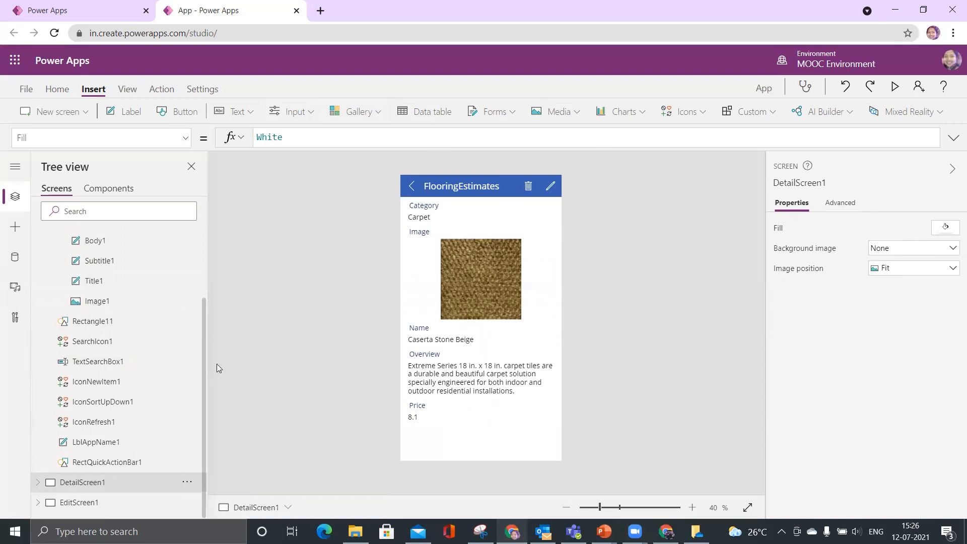
left_click(36, 483)
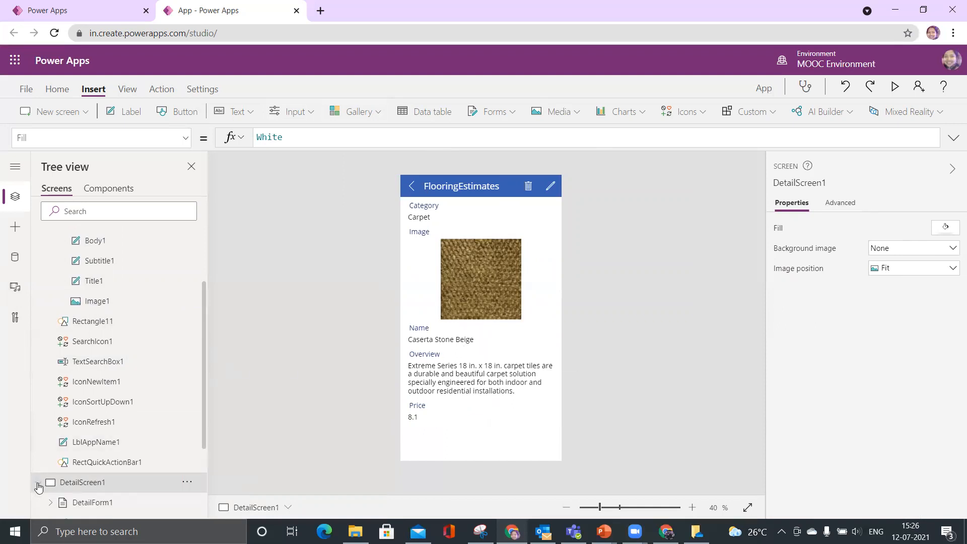
left_click(93, 381)
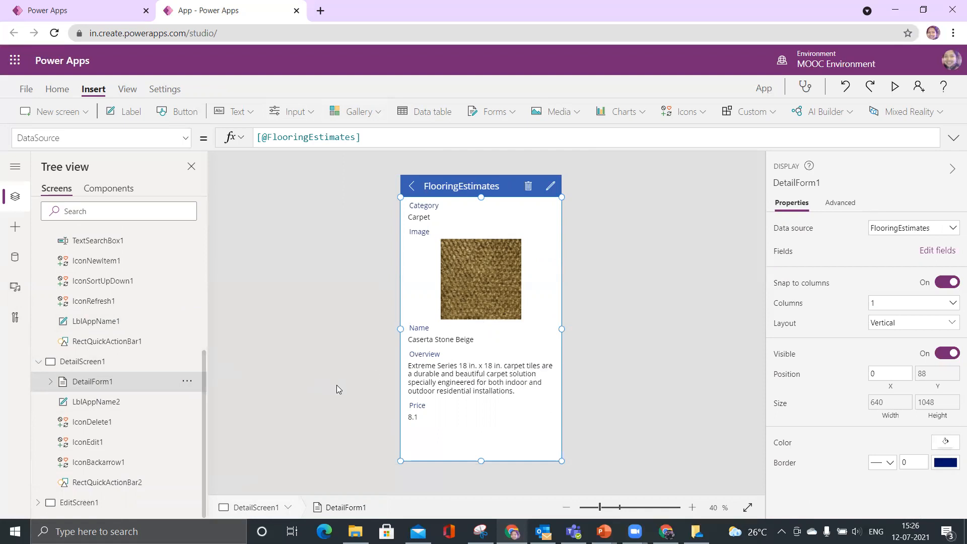
left_click(428, 216)
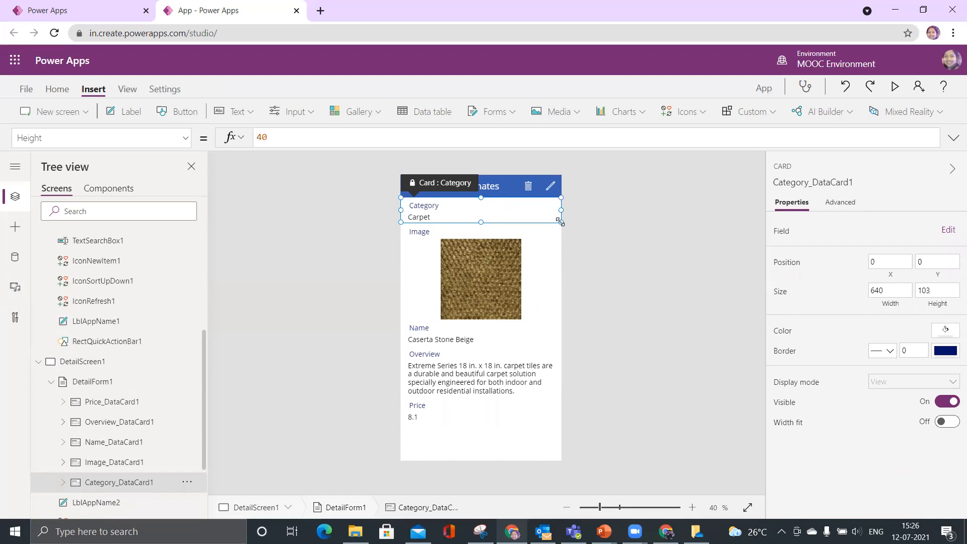
left_click(548, 185)
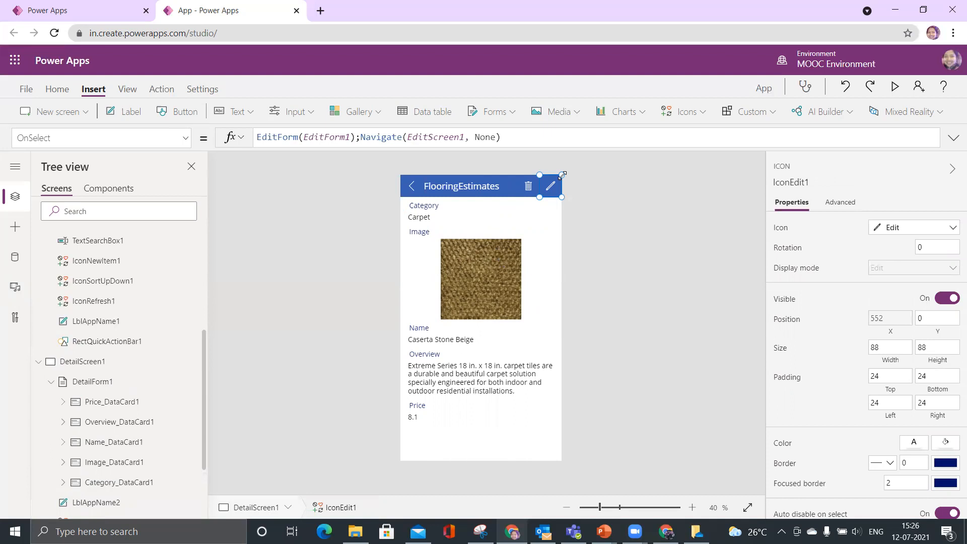
- Examine EditScreen1 with its Category card, the card's text input and the accept icon's OnSelect formula
scroll(131, 443, "down", 2)
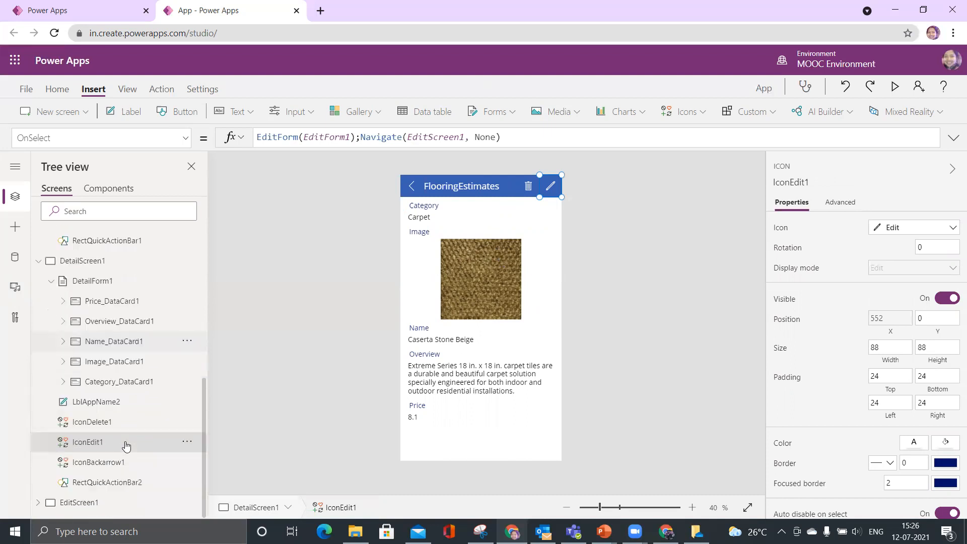
left_click(95, 503)
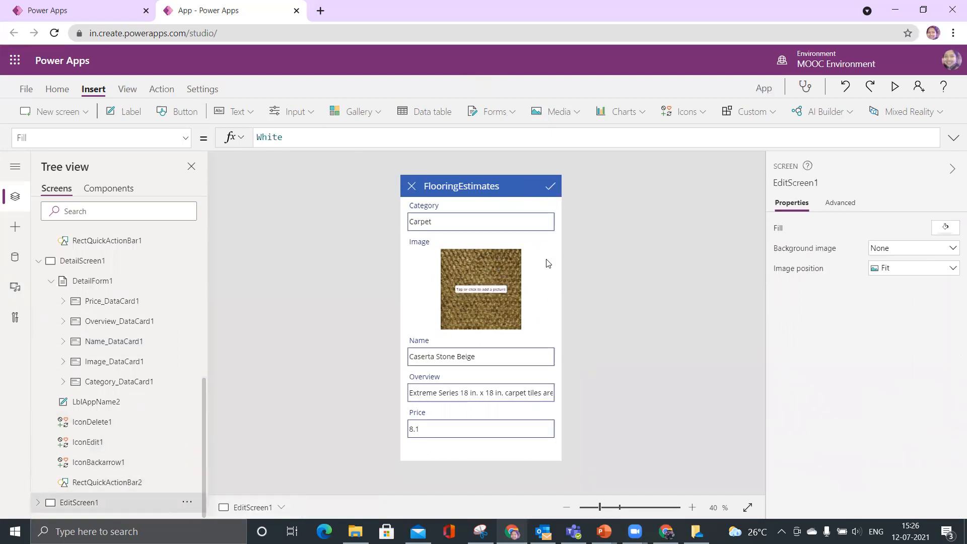
left_click(479, 227)
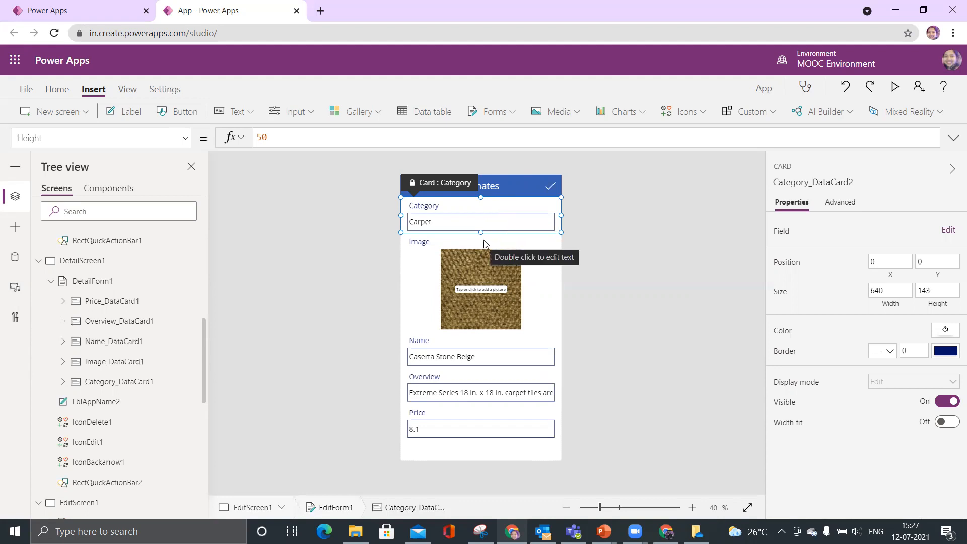
left_click(505, 215)
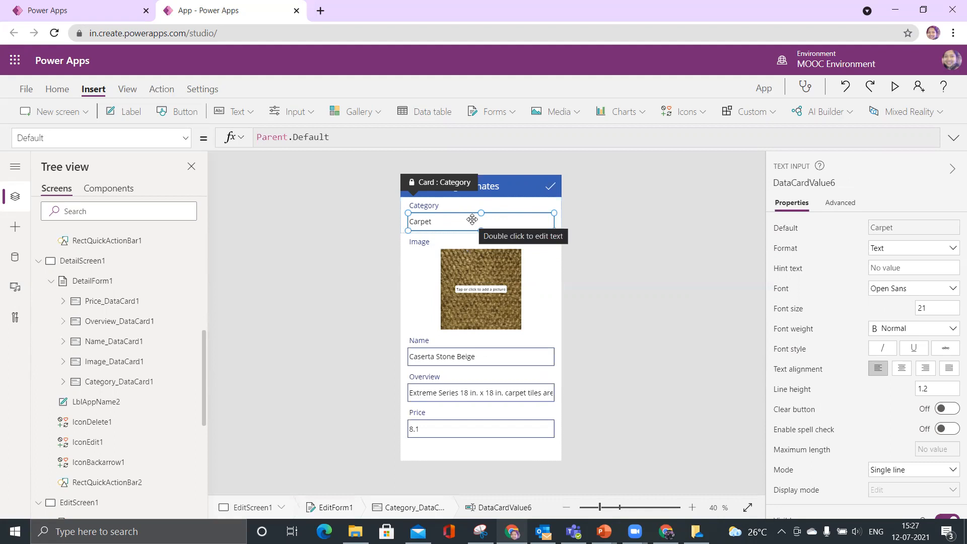
left_click(555, 186)
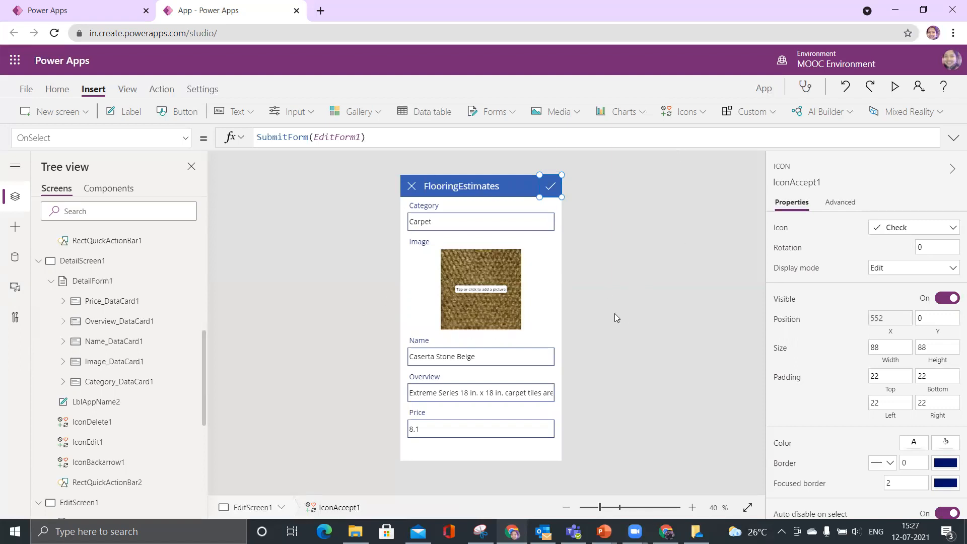
- Preview the app from EditScreen1 and cancel the record edit to return to the browse list
left_click(896, 87)
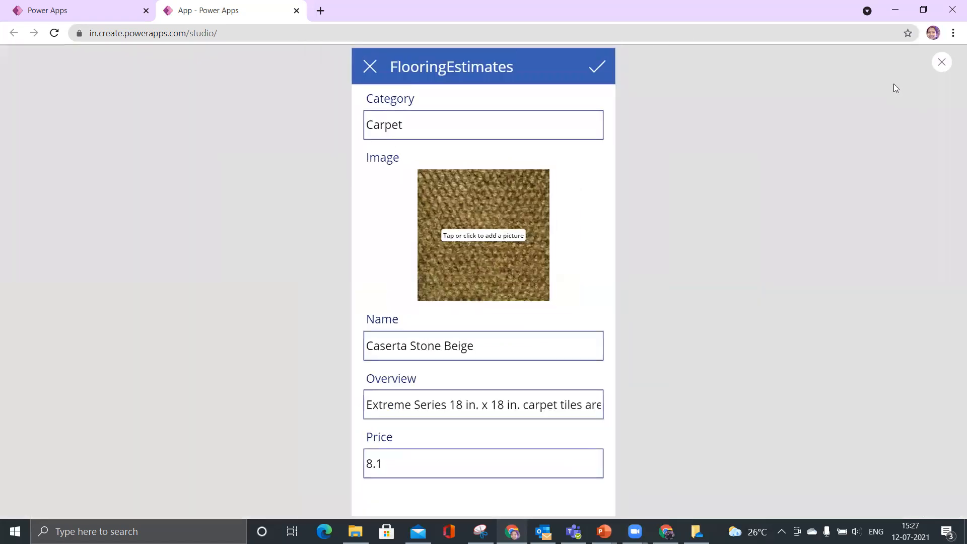
left_click(371, 68)
left_click(373, 67)
left_click(408, 97)
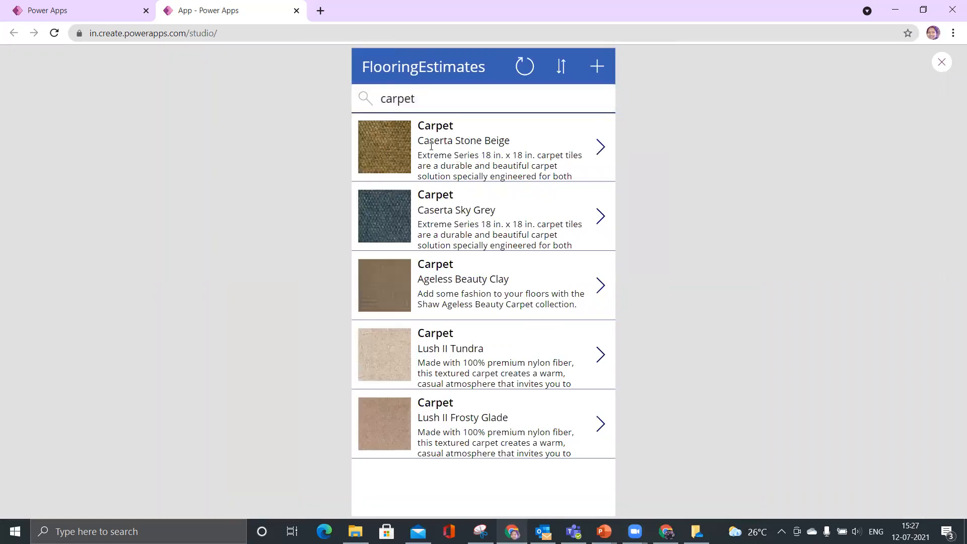
- View the fields of the blank new-record form, cancel it, and close the preview and its tip message
left_click(598, 68)
left_click(418, 124)
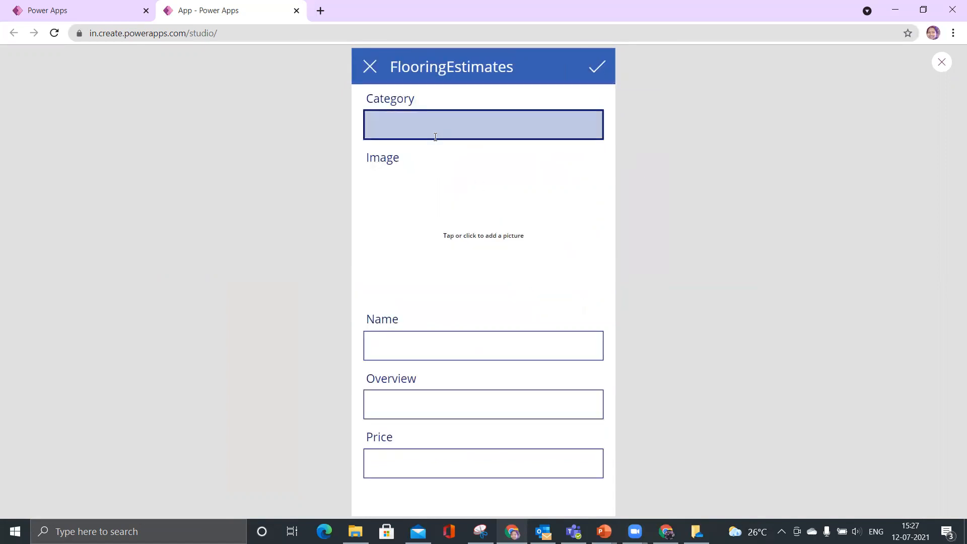
left_click(411, 356)
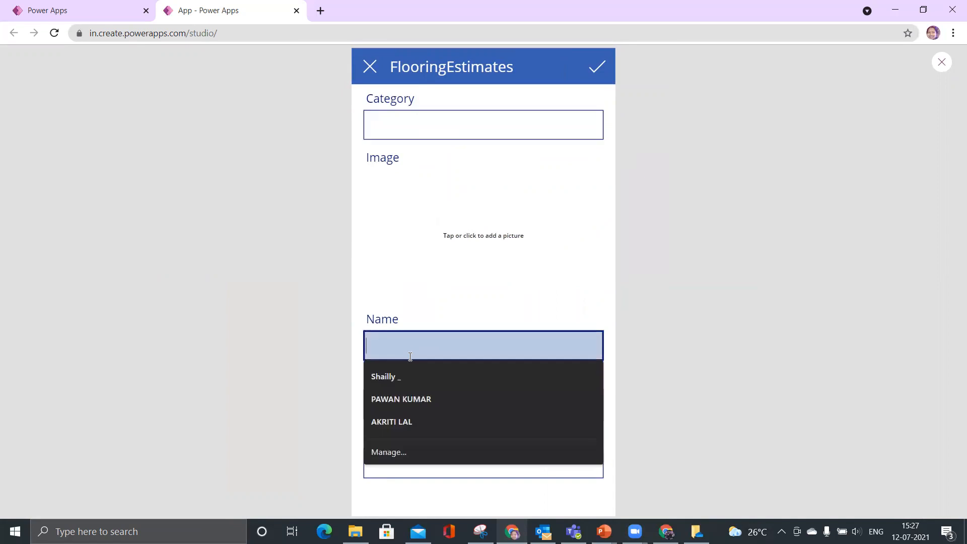
left_click(589, 291)
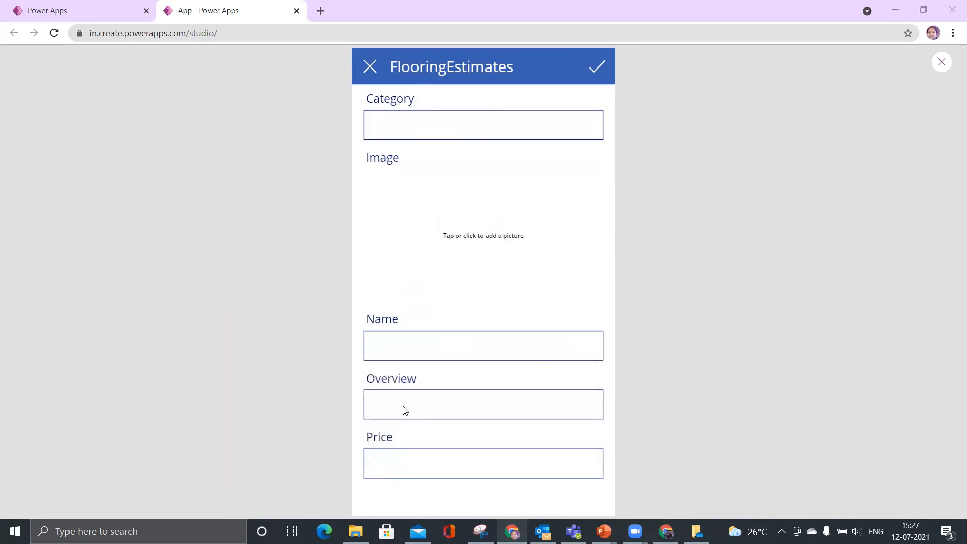
left_click(443, 280)
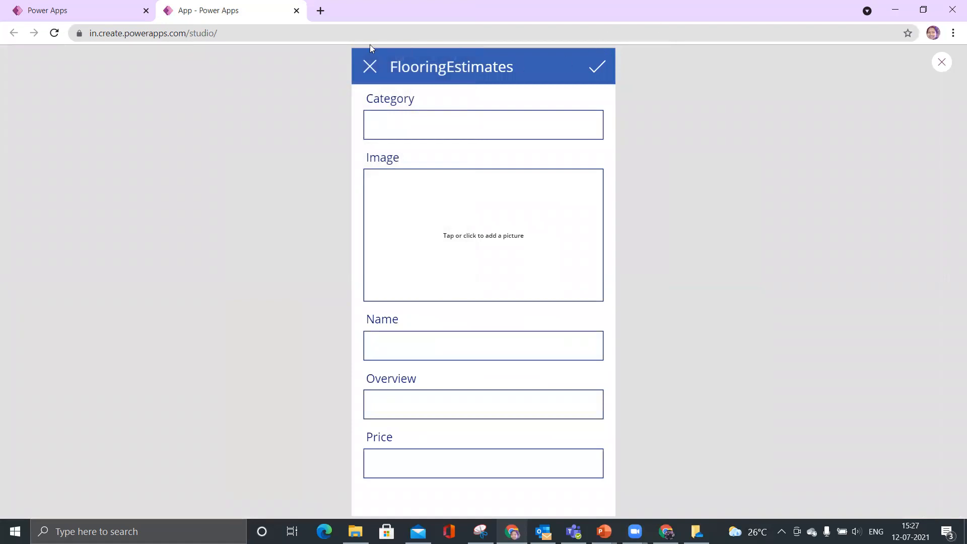
left_click(368, 65)
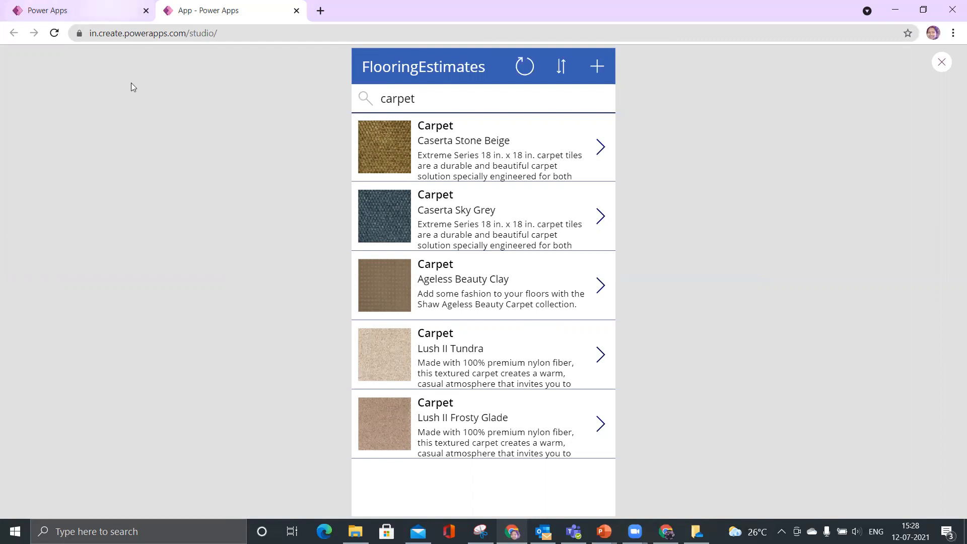
left_click(942, 62)
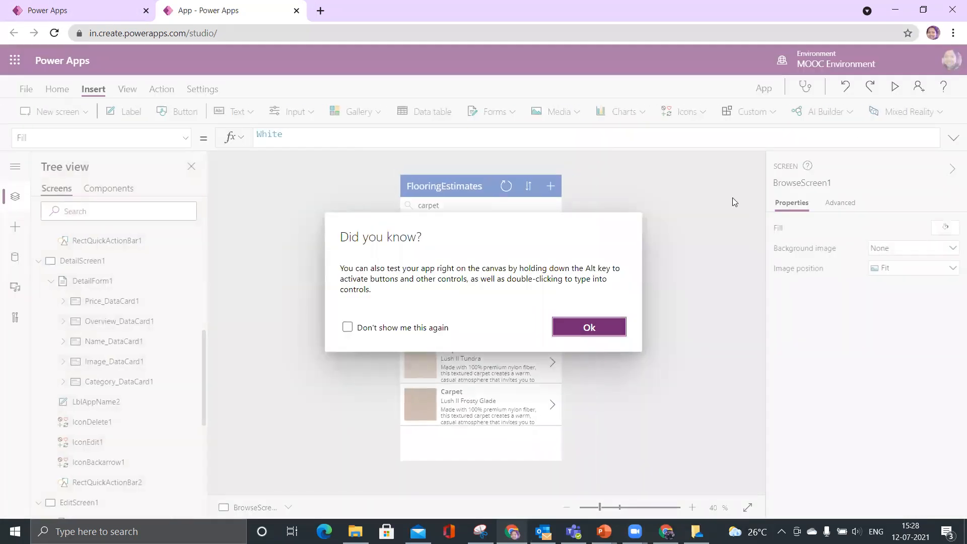
left_click(582, 329)
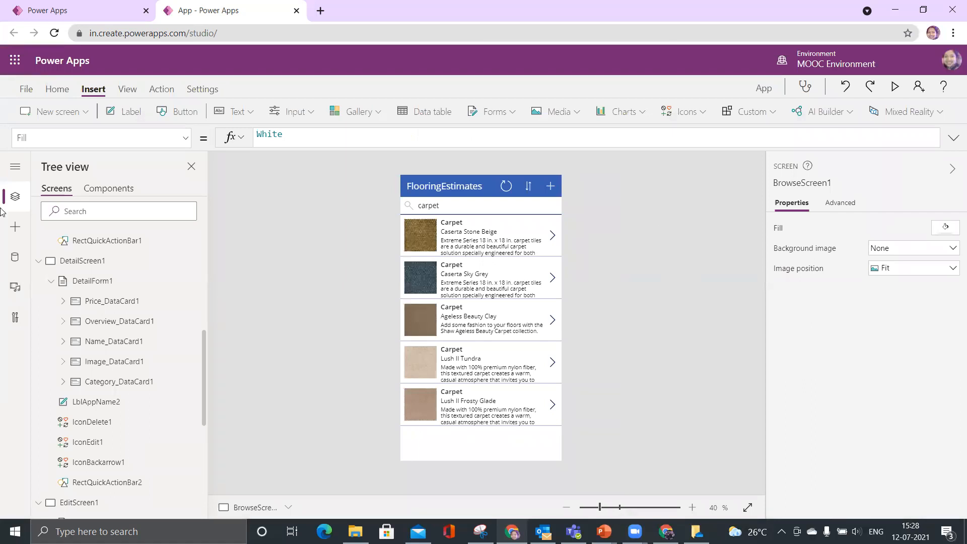
- Save the app to the cloud under the name "Flooring Estimate"
left_click(26, 88)
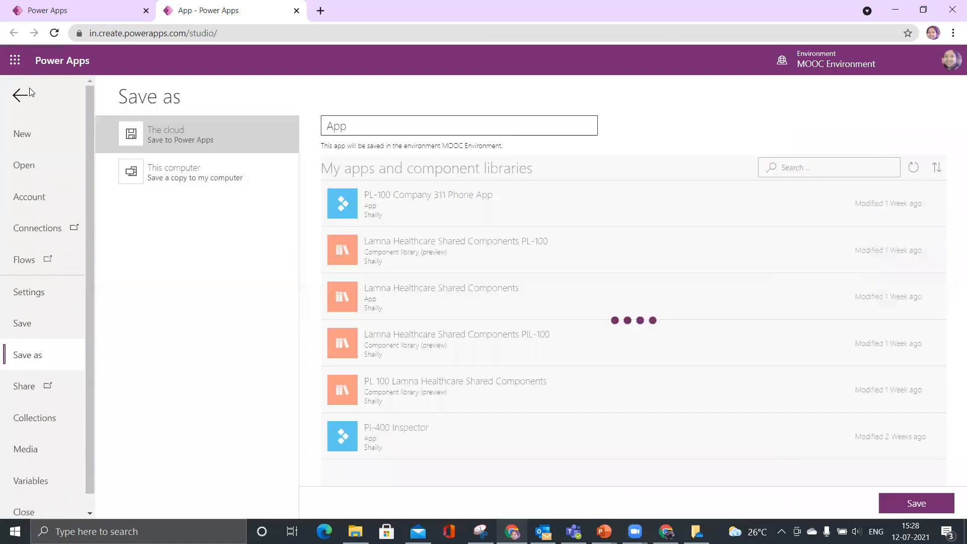
left_click(29, 360)
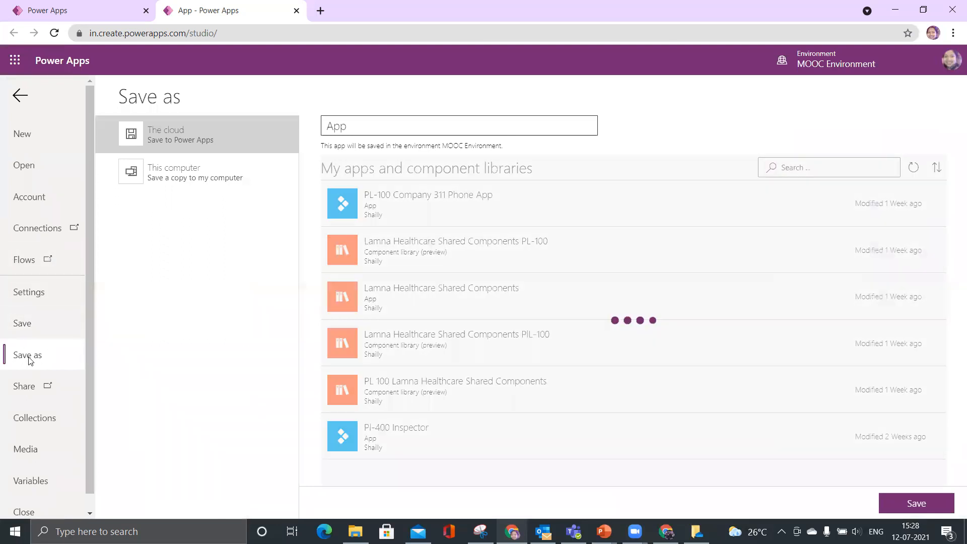
double_click(353, 126)
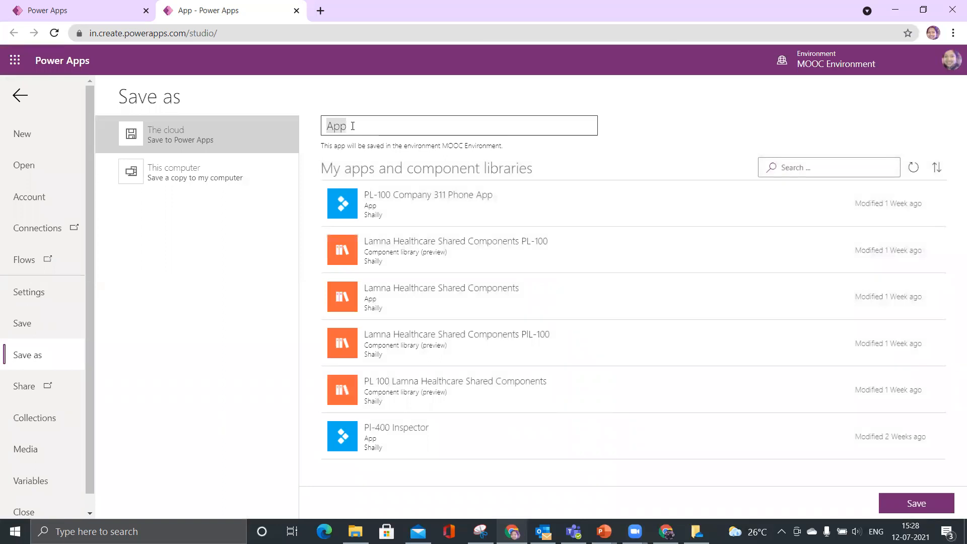
type("Florring Estimate")
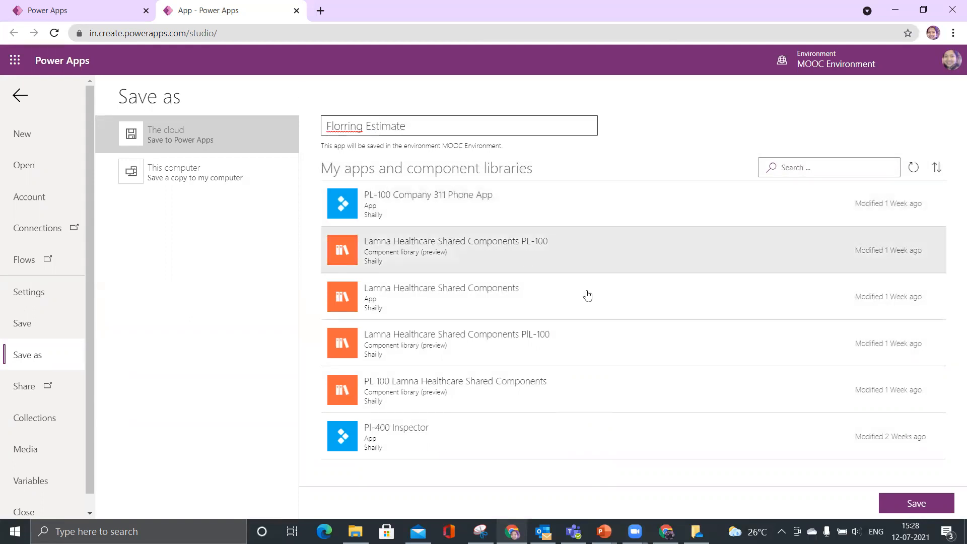
left_click(344, 126)
key("BackSpace")
type("o")
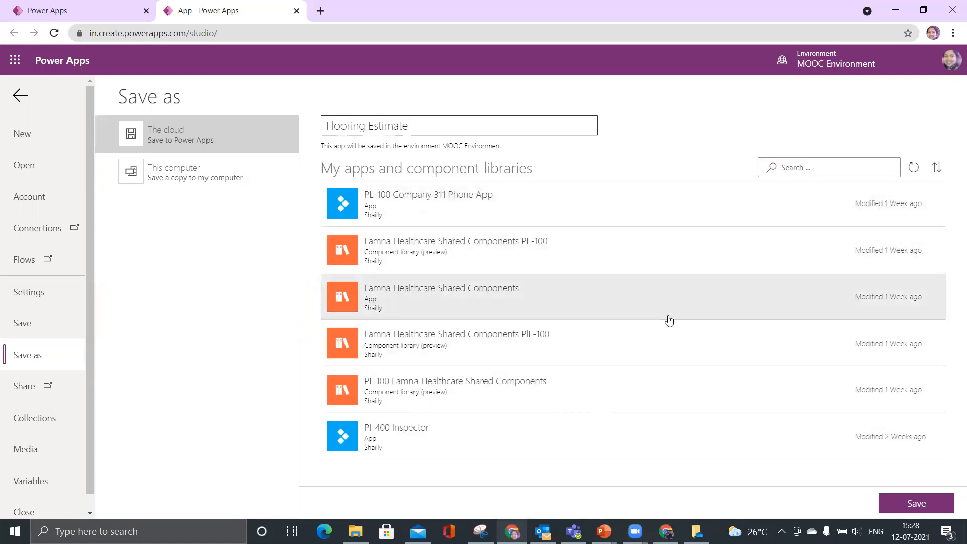
left_click(939, 503)
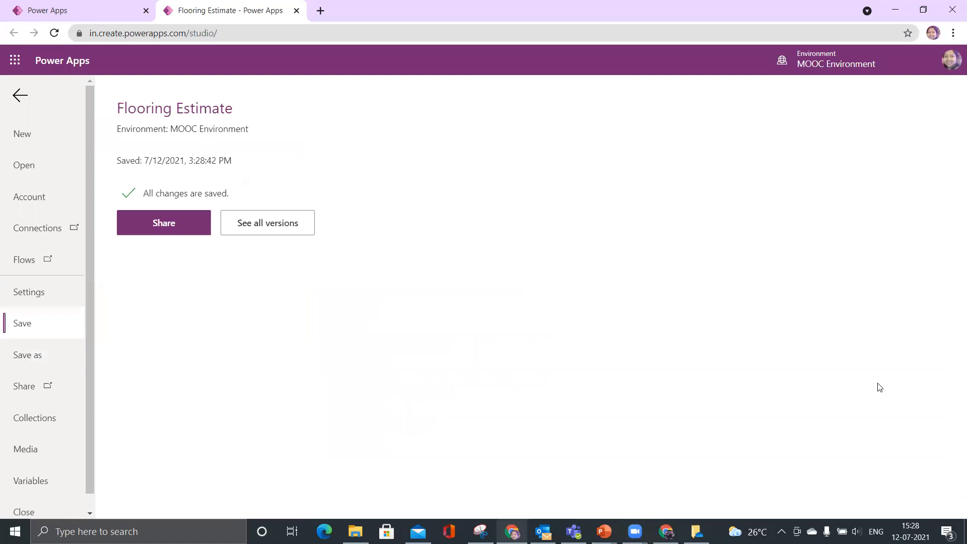
- View the saved app's versions page and return to the studio's save page
left_click(255, 225)
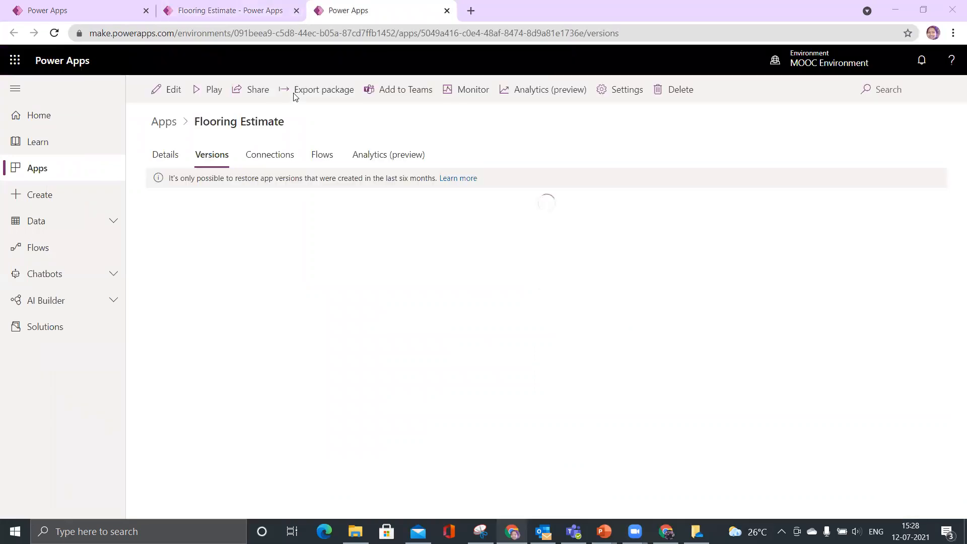
left_click(264, 19)
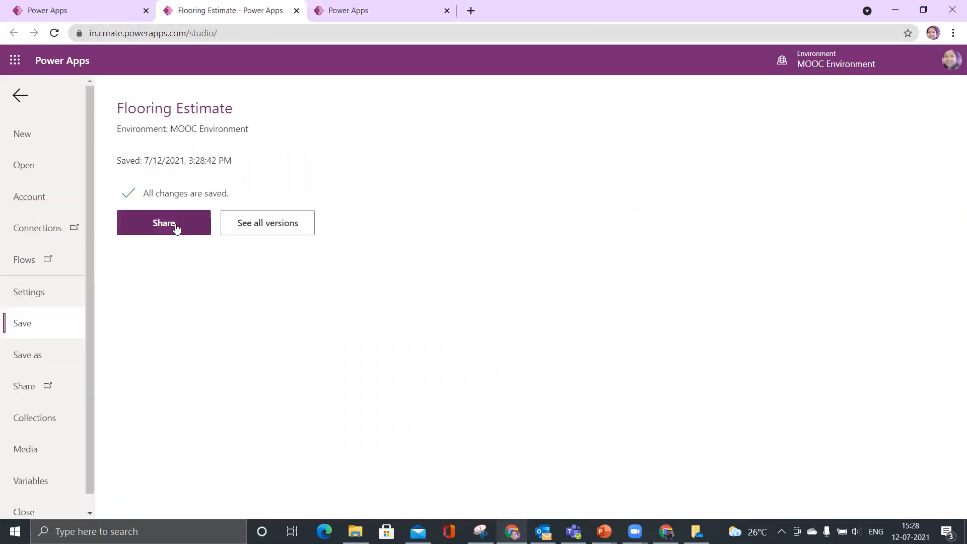